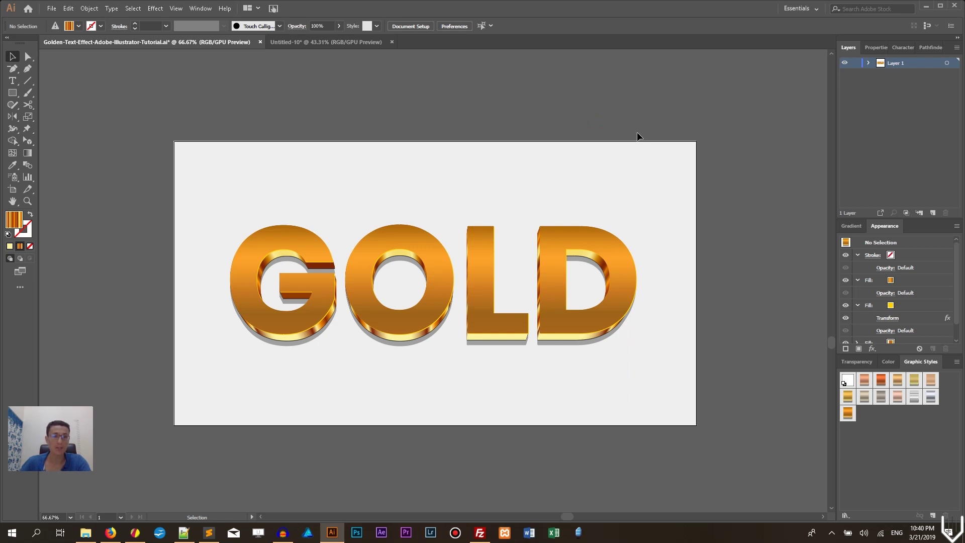
Try a GOLD text move and a new document, cancel both, then bring Untitled-10 forward.
left_click_drag(601, 245, 601, 191)
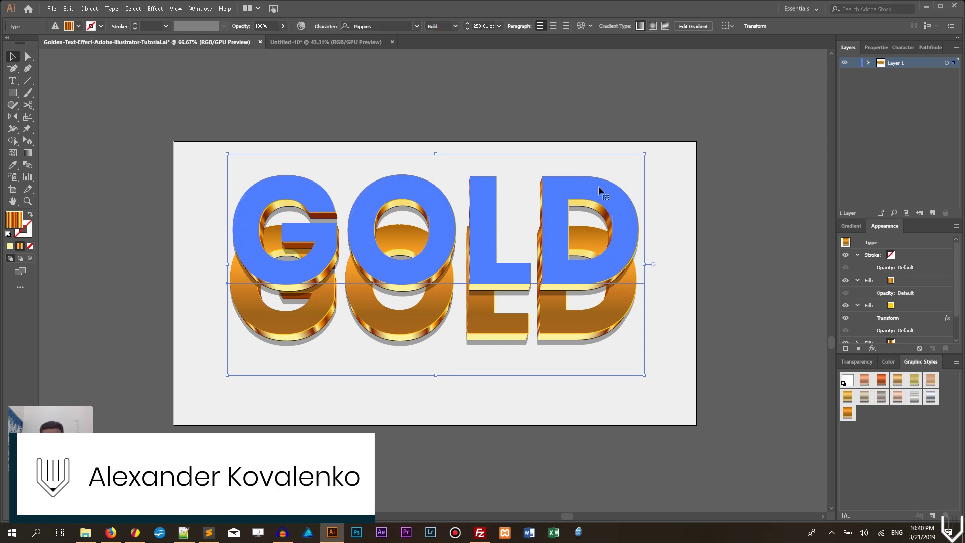
key("ctrl+z")
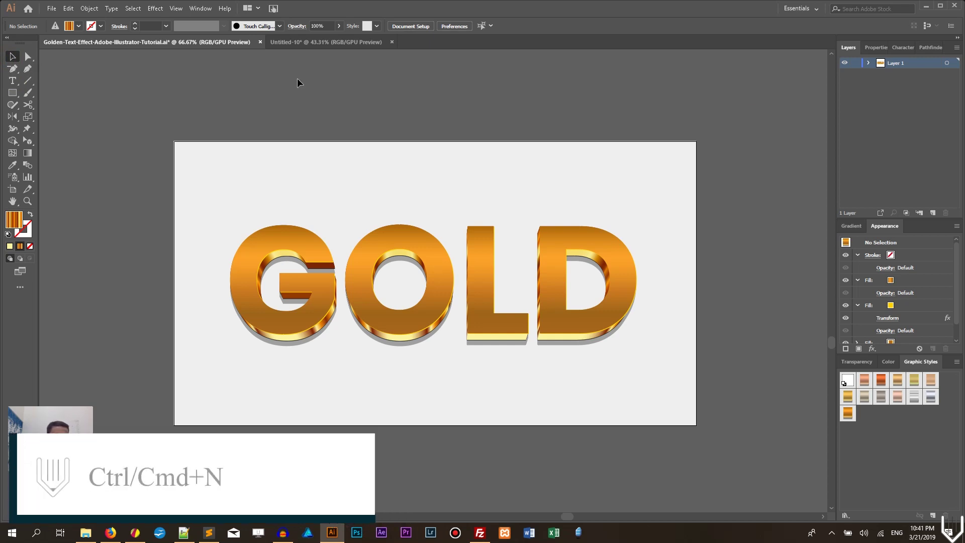
key("ctrl+n")
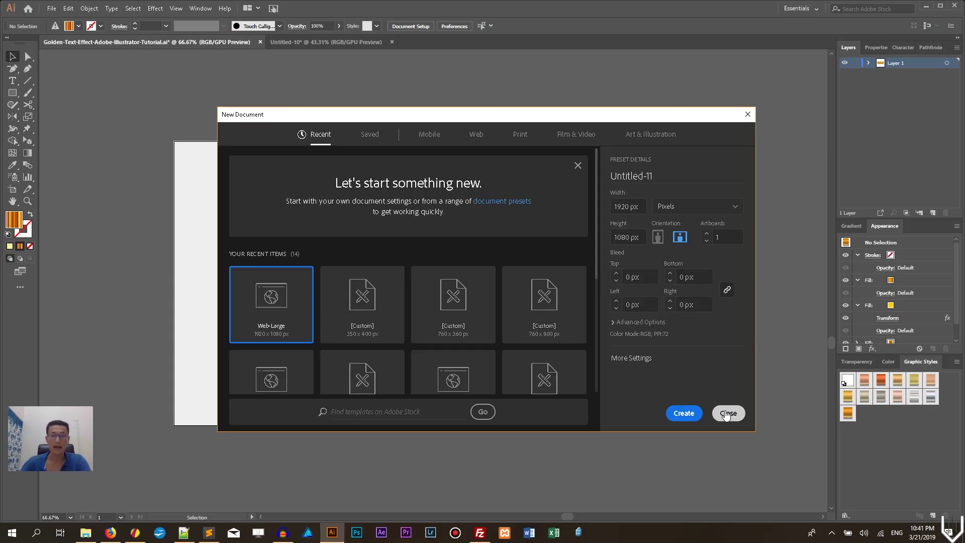
left_click(727, 413)
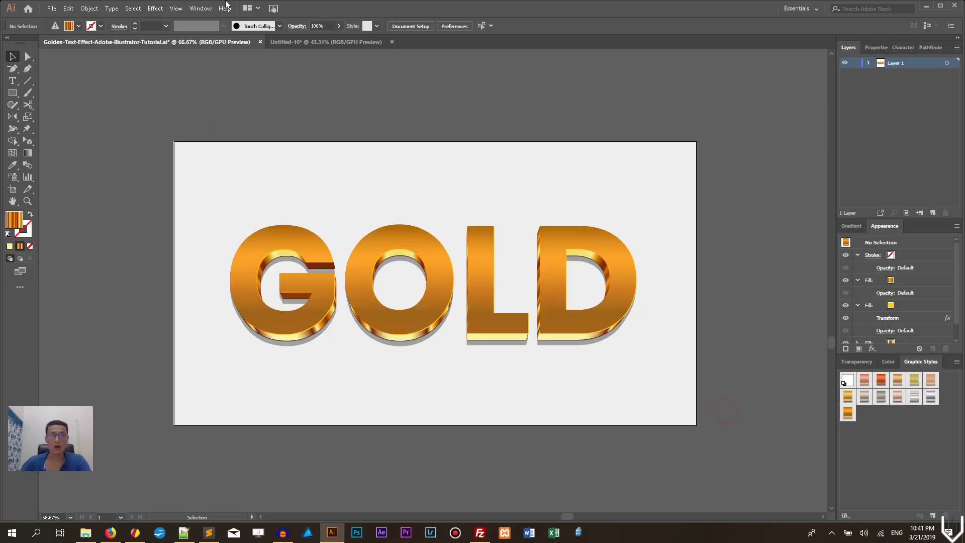
left_click(308, 42)
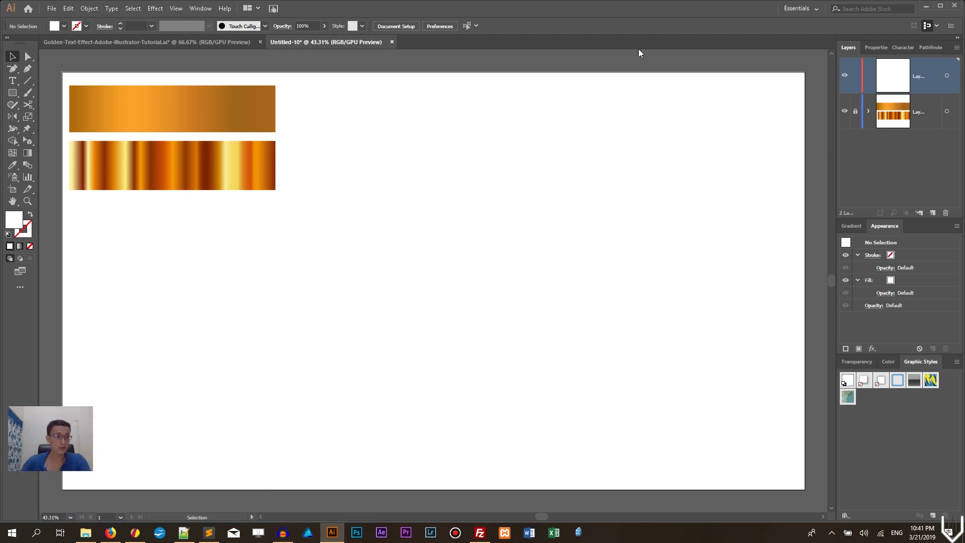
Add the word 'GOLD' as text below the gradient rectangles and enlarge it greatly.
key("t")
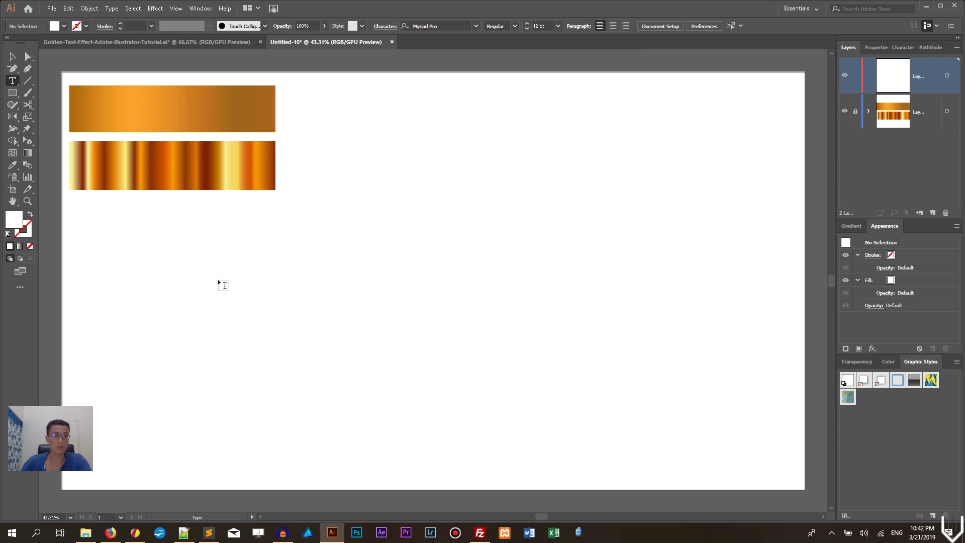
left_click(215, 282)
type("q")
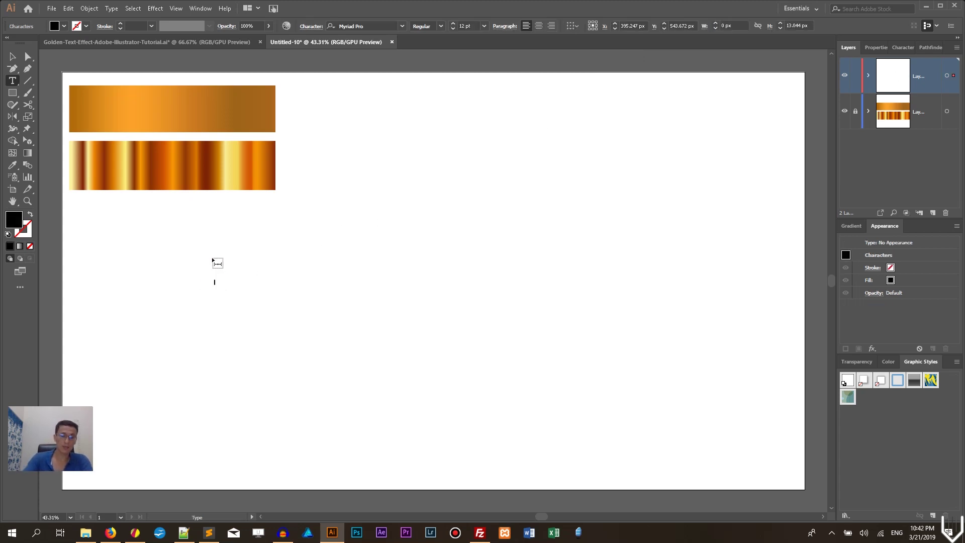
type("GOLD")
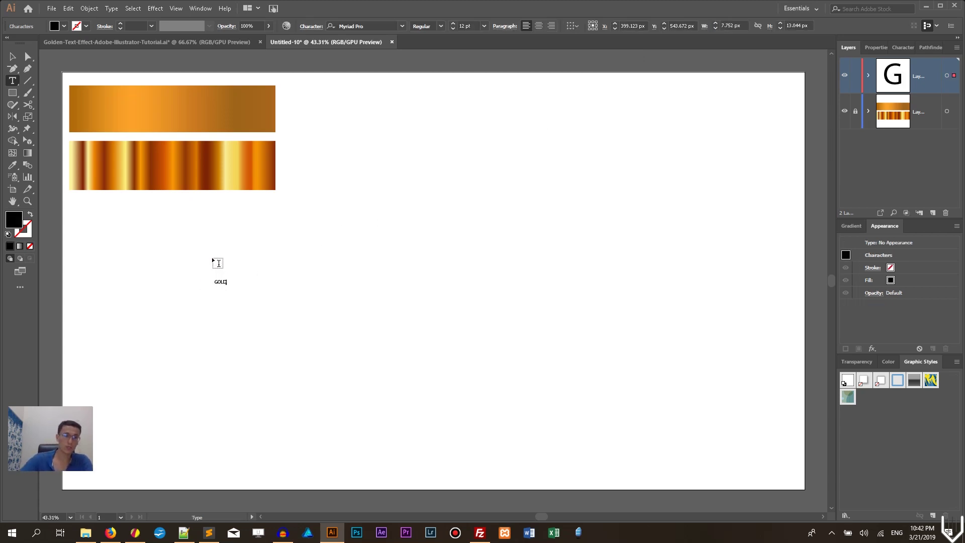
key("Escape")
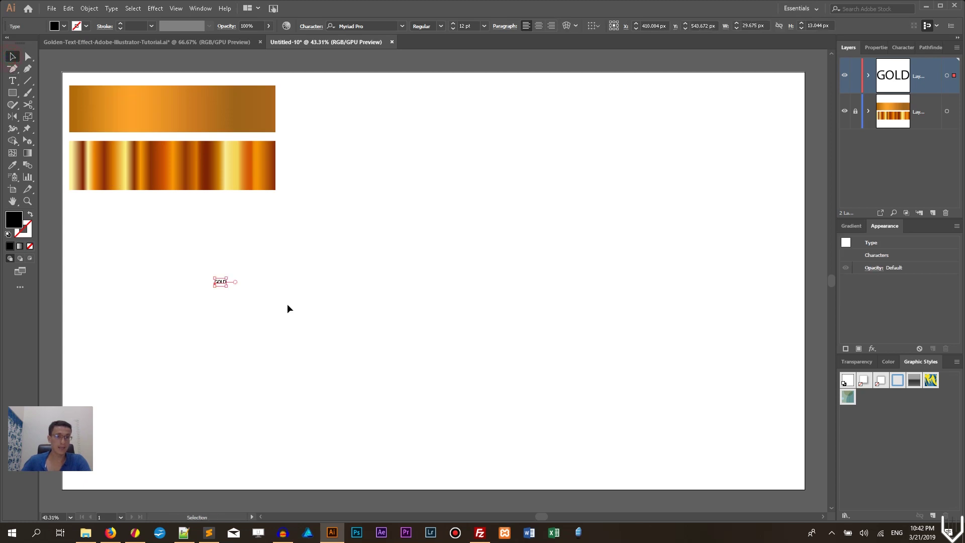
left_click_drag(228, 284, 493, 331)
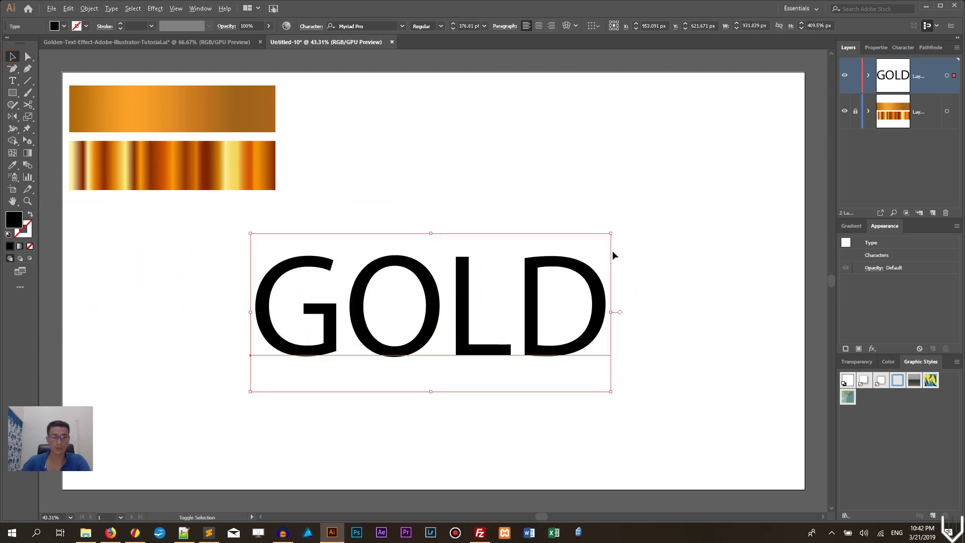
left_click_drag(612, 236, 617, 209)
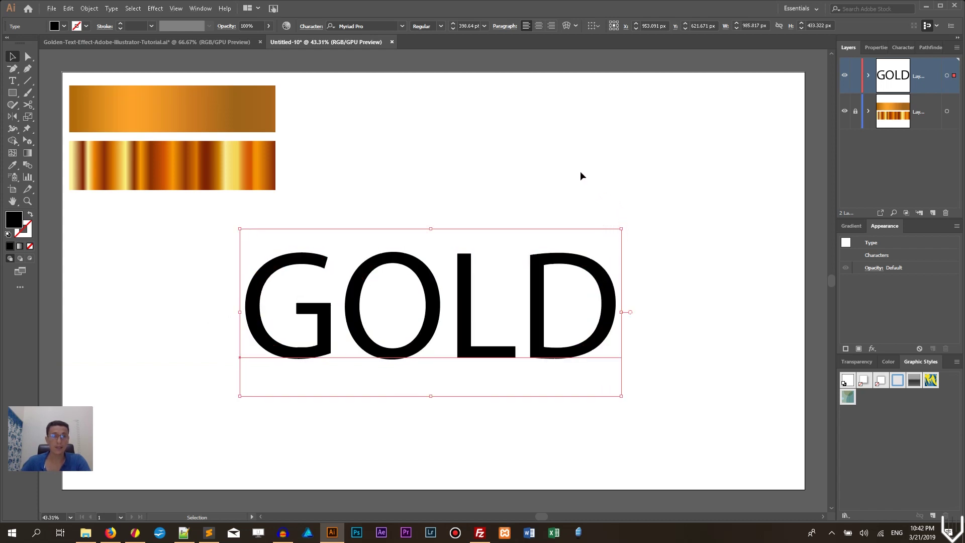
Set the GOLD text in Poppins Bold at 398.64 pt and nudge it slightly left.
left_click(377, 26)
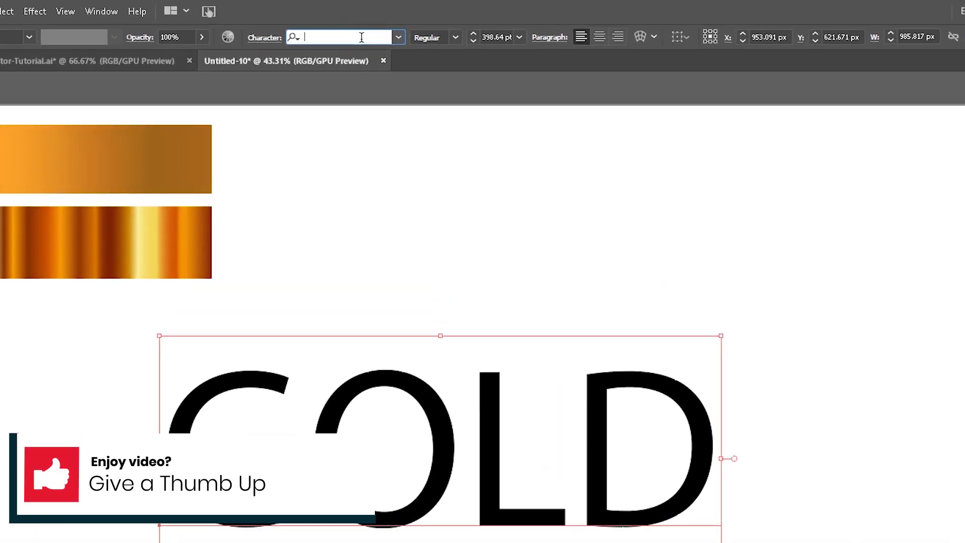
key("BackSpace")
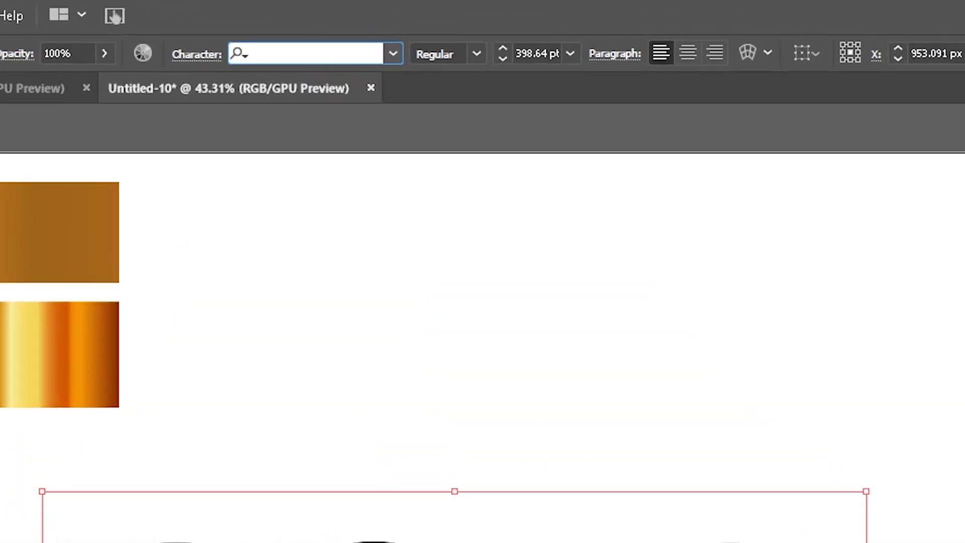
type("p")
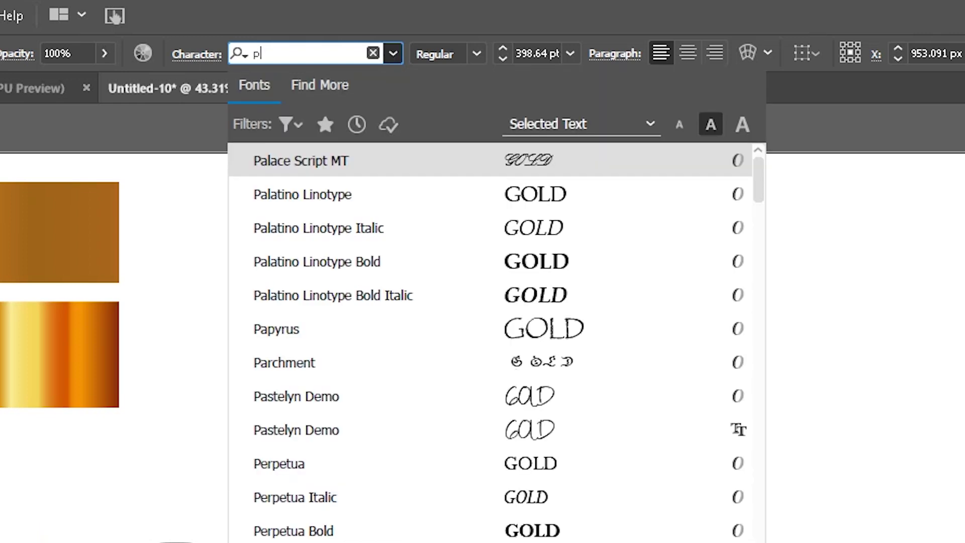
type("opp")
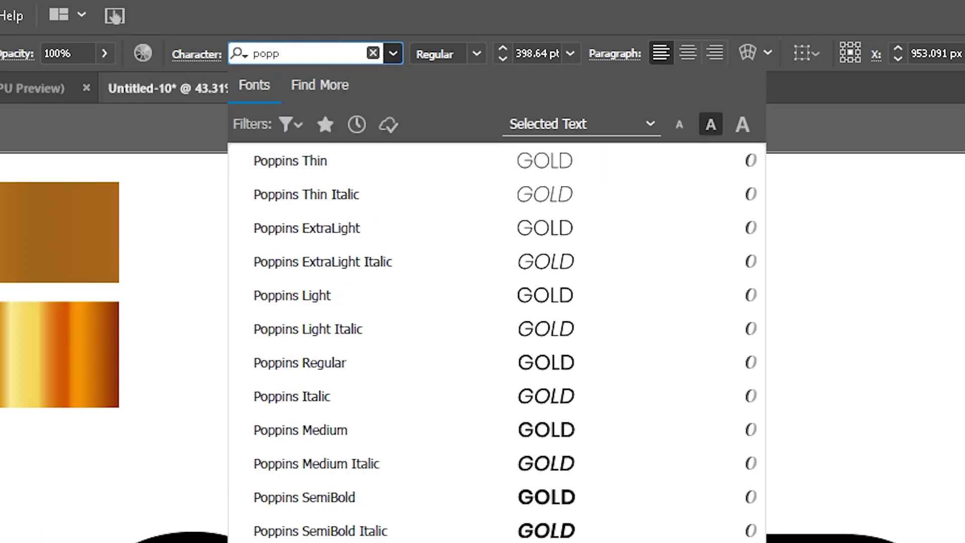
key("Return")
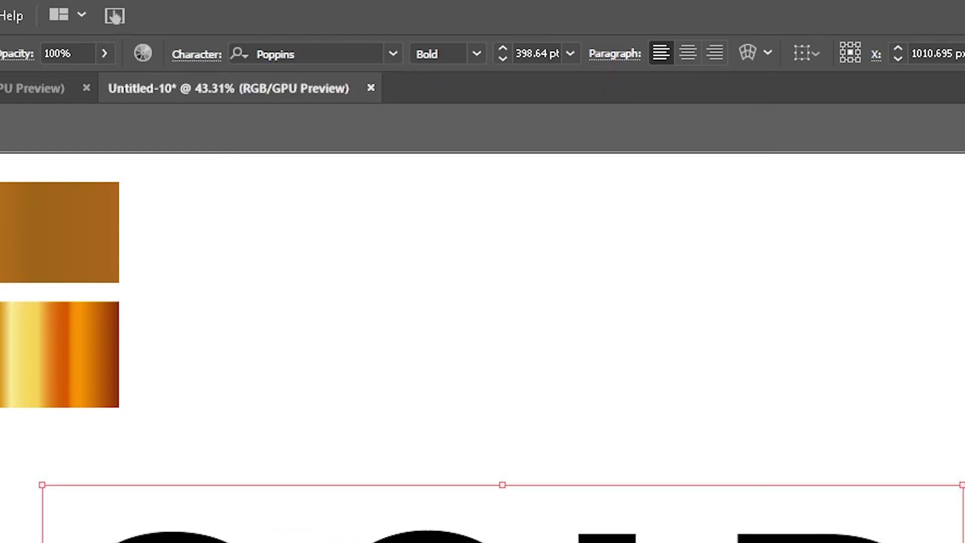
left_click_drag(247, 491, 235, 496)
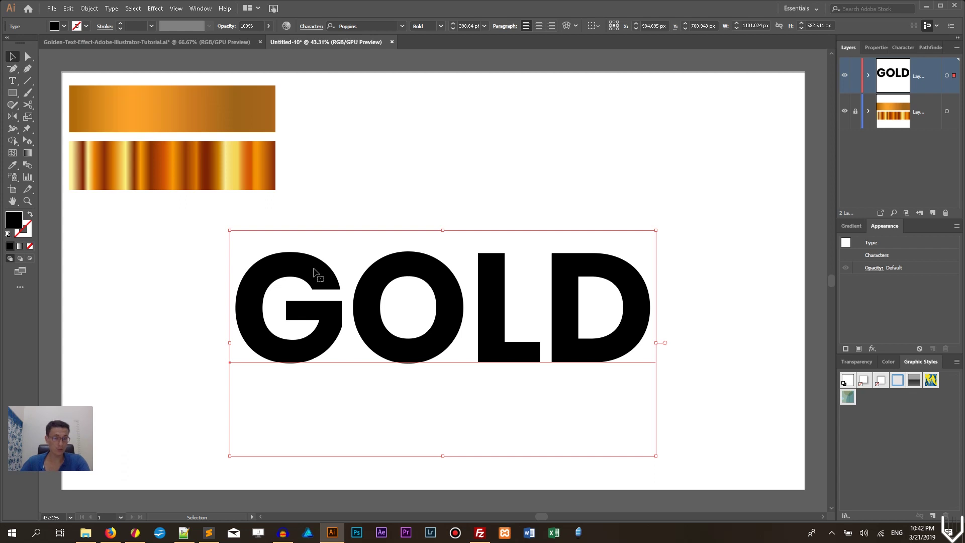
left_click(402, 26)
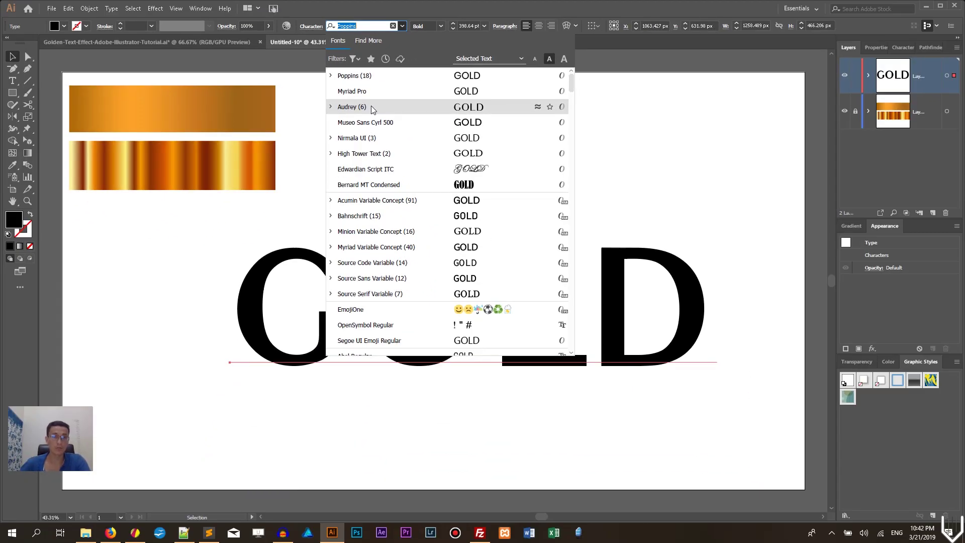
key("Escape")
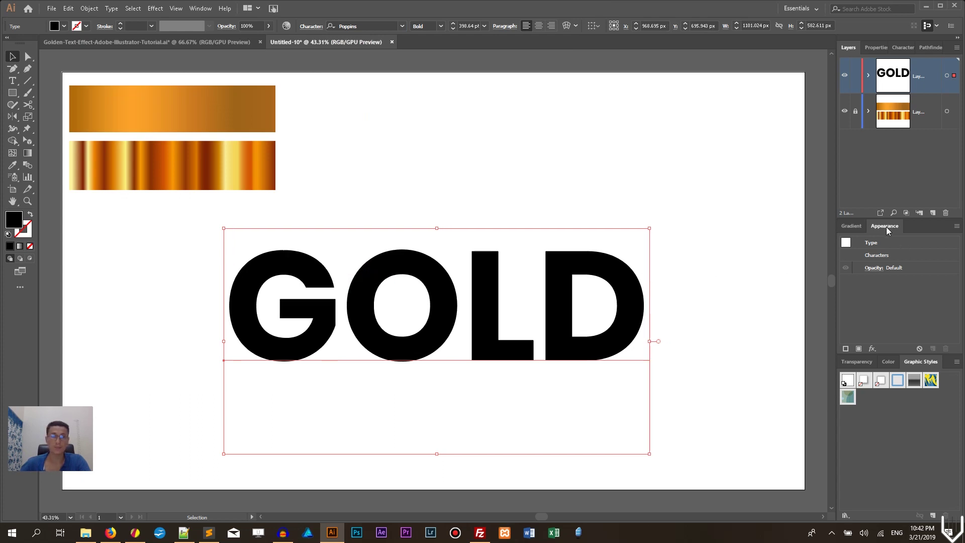
Show the Gradient panel, float it over the canvas and widen it.
left_click(200, 8)
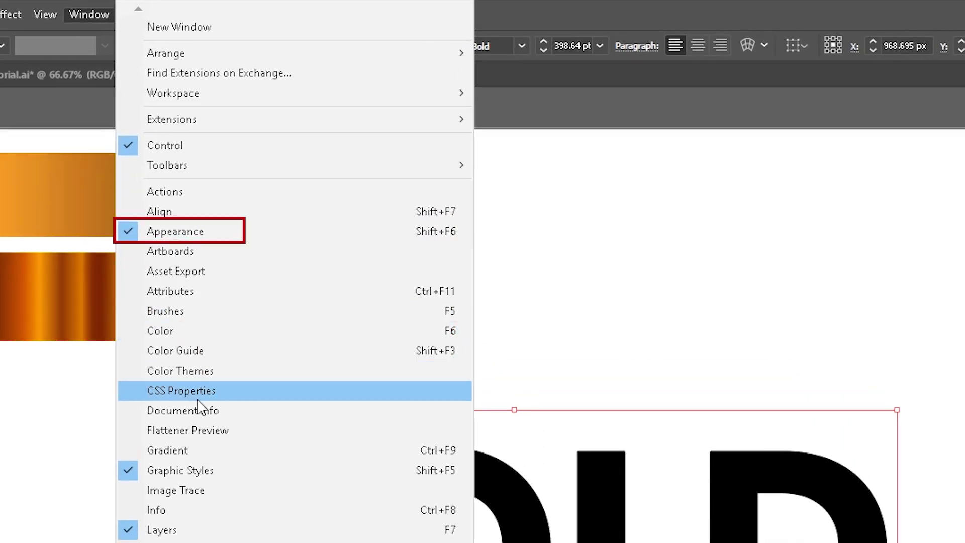
left_click(194, 453)
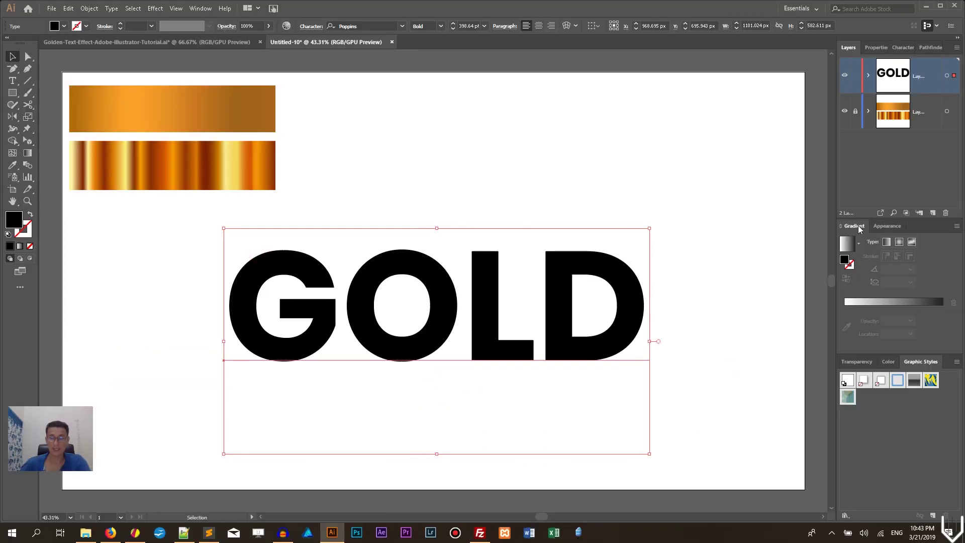
left_click_drag(854, 225, 578, 82)
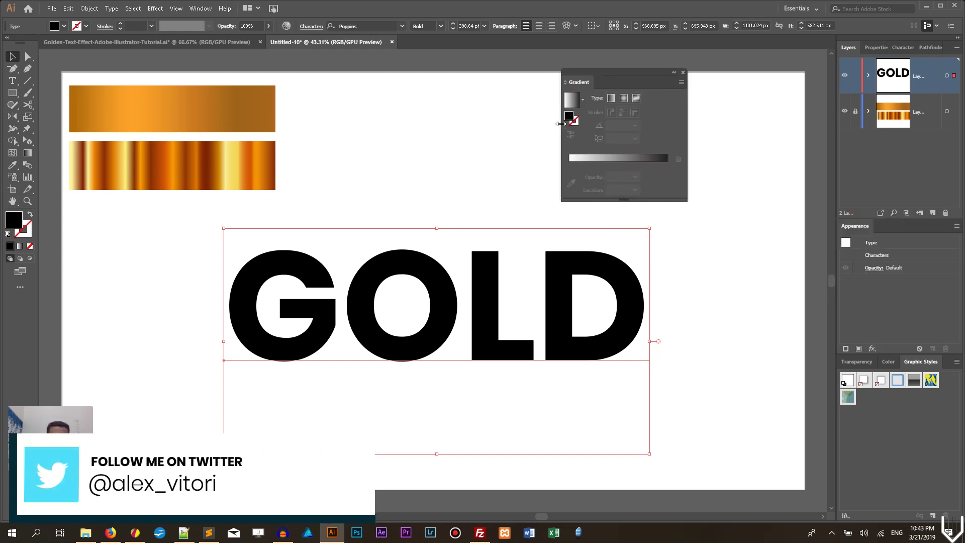
left_click_drag(562, 147, 358, 146)
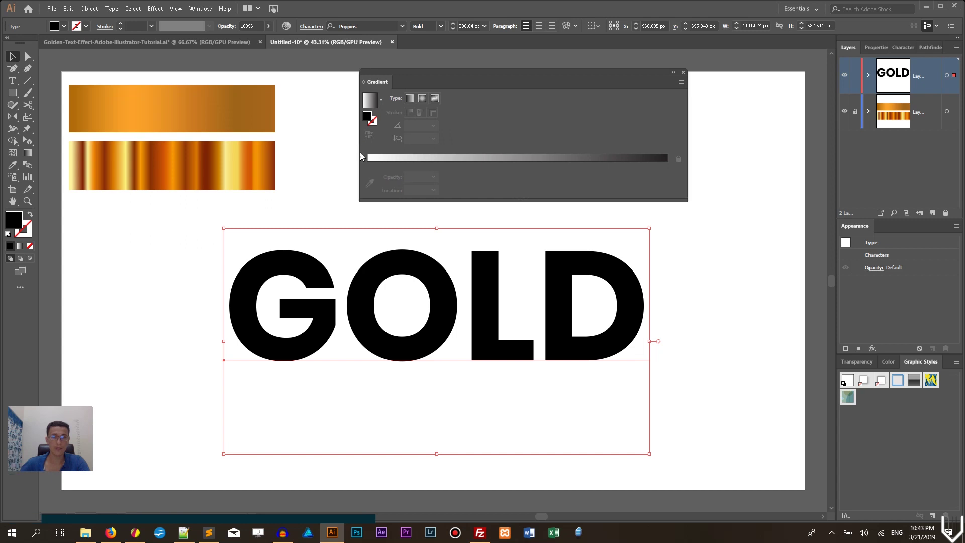
left_click_drag(687, 108, 777, 108)
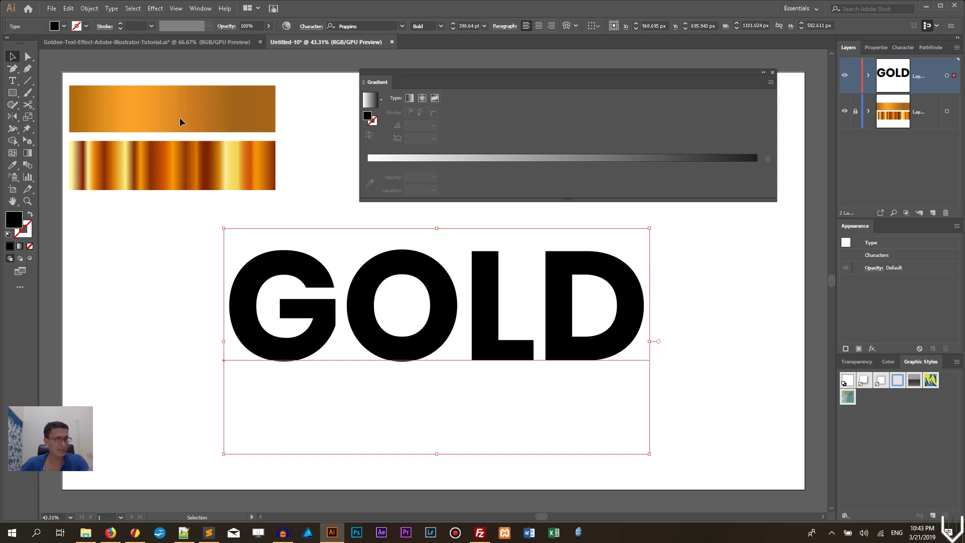
Move the GOLD text lower and left, and float the Appearance panel beside it.
left_click(578, 293)
left_click_drag(578, 293, 510, 308)
left_click_drag(865, 229, 648, 245)
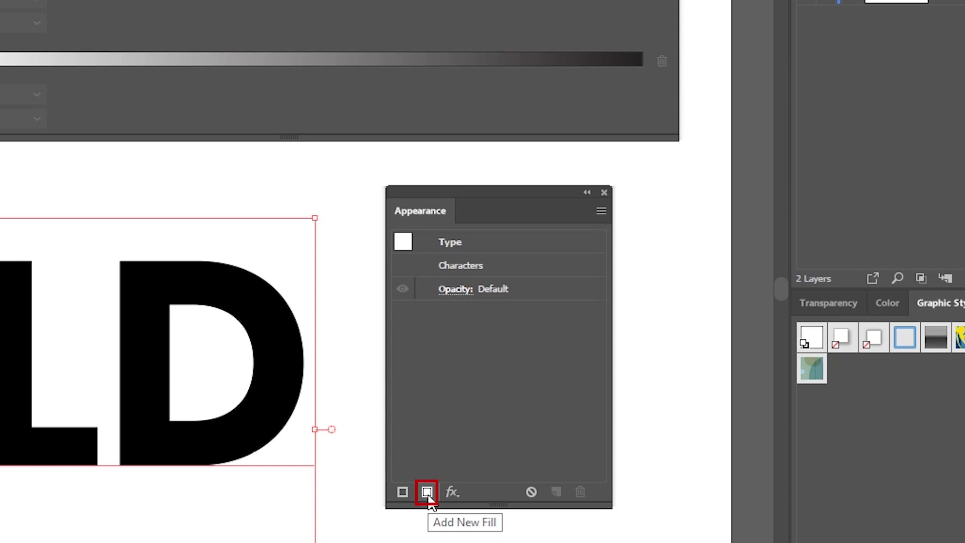
Add three new fills to the GOLD text in the Appearance panel.
left_click(428, 498)
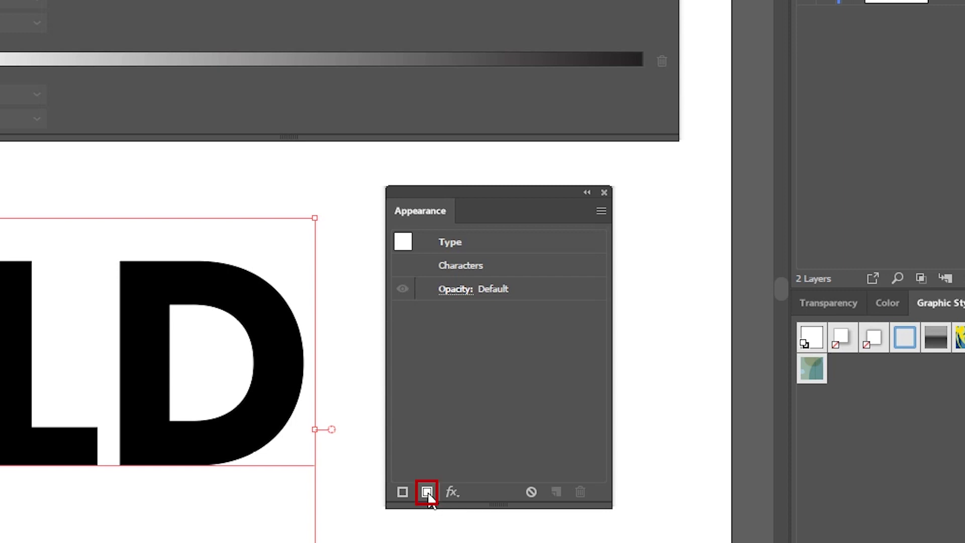
left_click(428, 492)
left_click(428, 492)
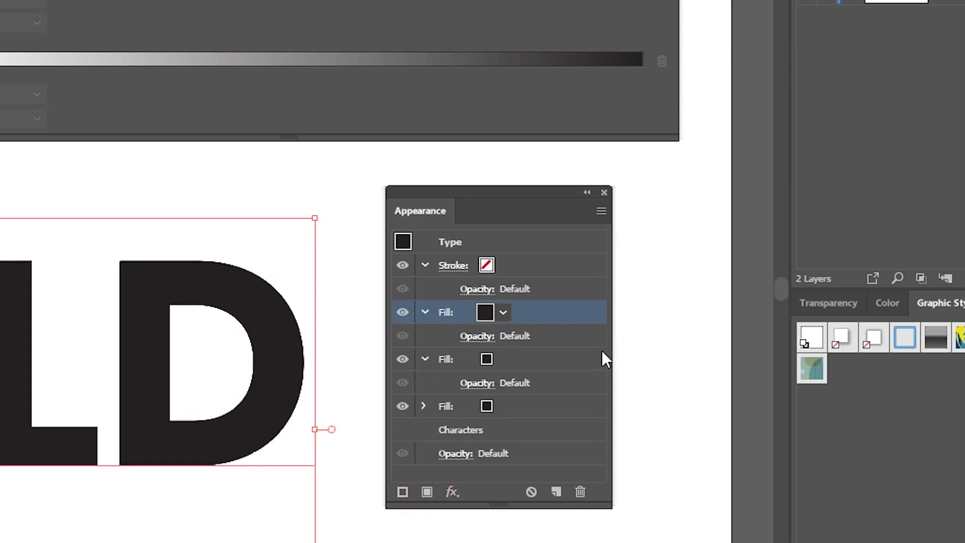
Move the empty stroke below the Characters row and select the top fill.
left_click(535, 255)
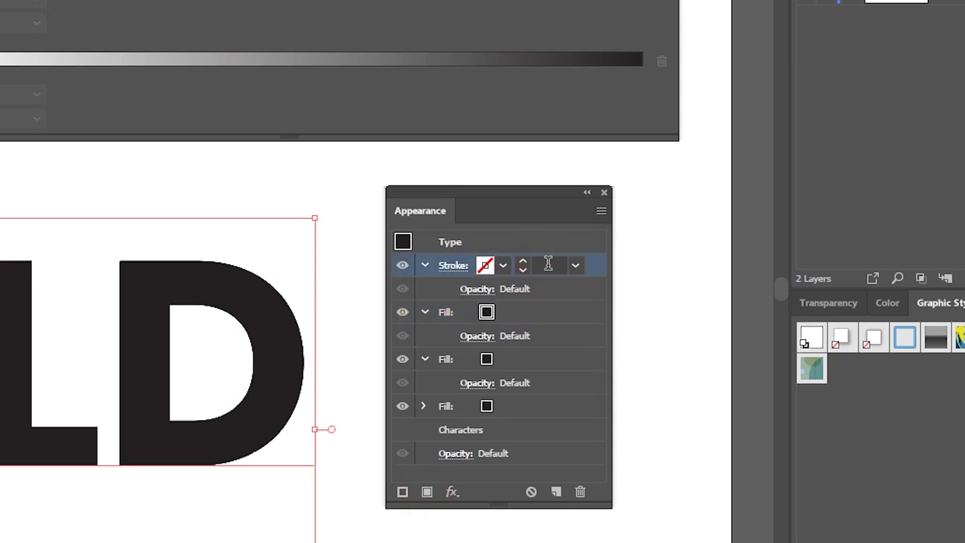
left_click_drag(591, 269, 571, 439)
left_click(529, 425)
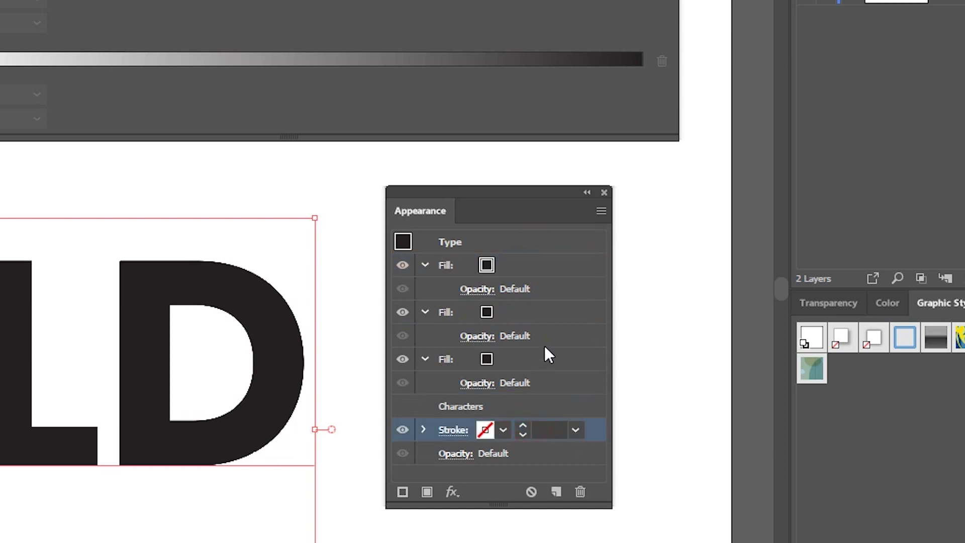
left_click(535, 258)
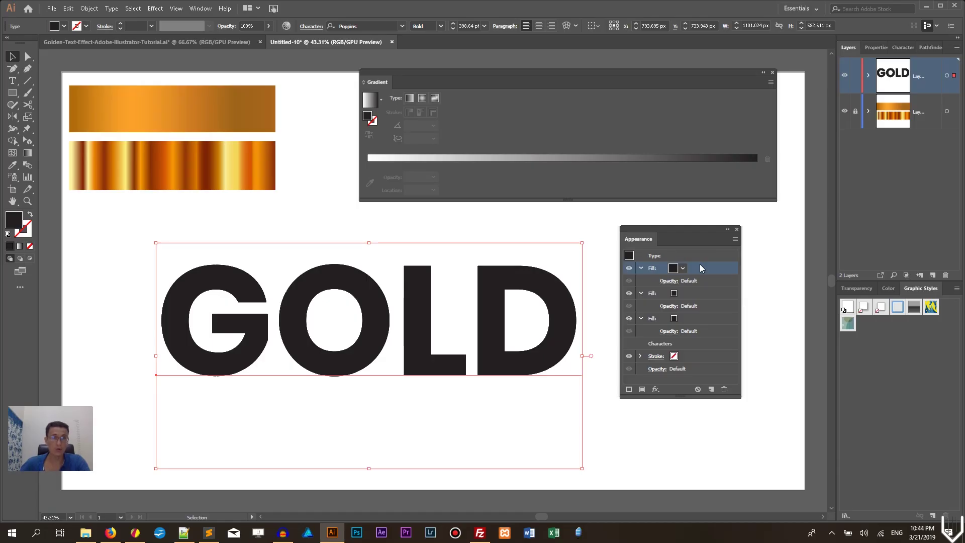
left_click(9, 169)
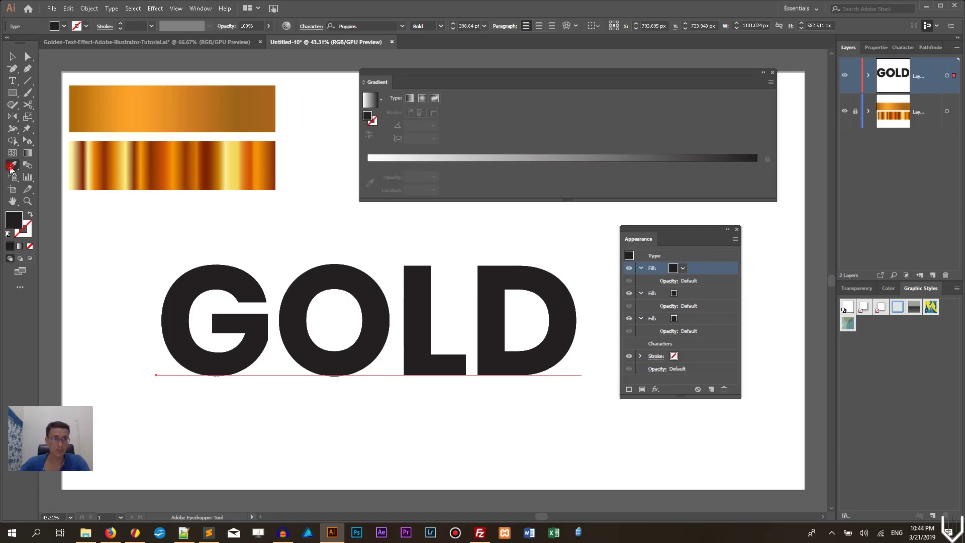
Sample the orange gradient from the upper bar onto GOLD's top fill.
left_click(153, 121)
key("ctrl+z")
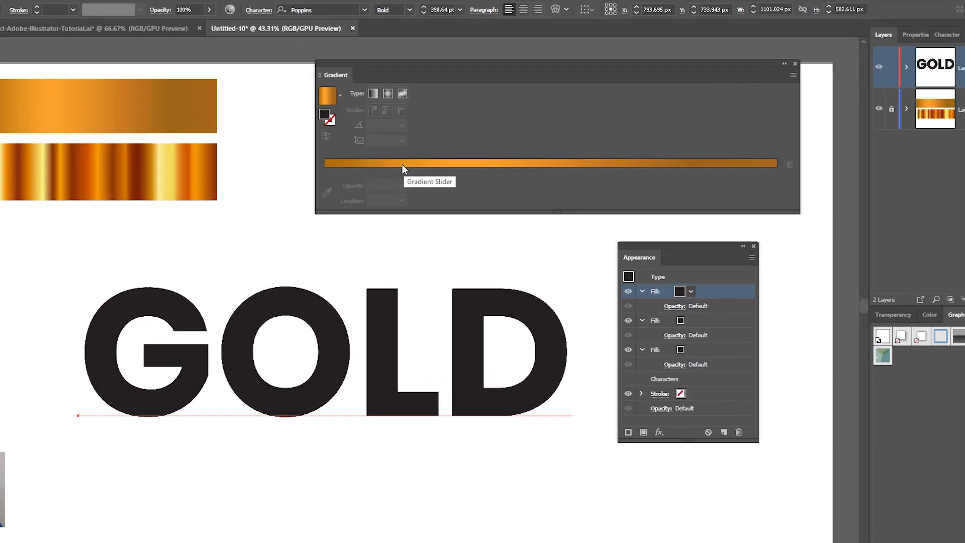
left_click(402, 165)
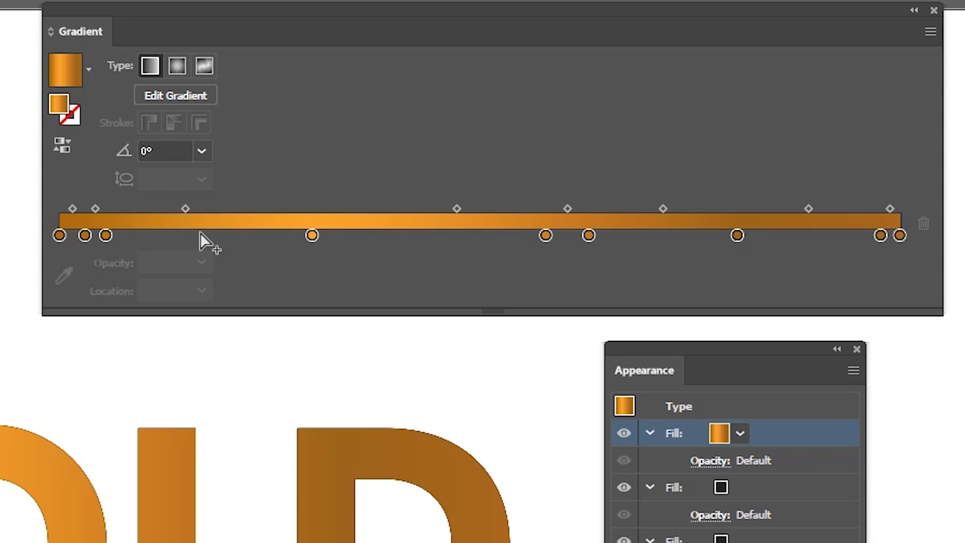
Add then remove an extra gradient colour stop, and inspect the first stop's colour.
left_click(201, 234)
left_click(201, 235)
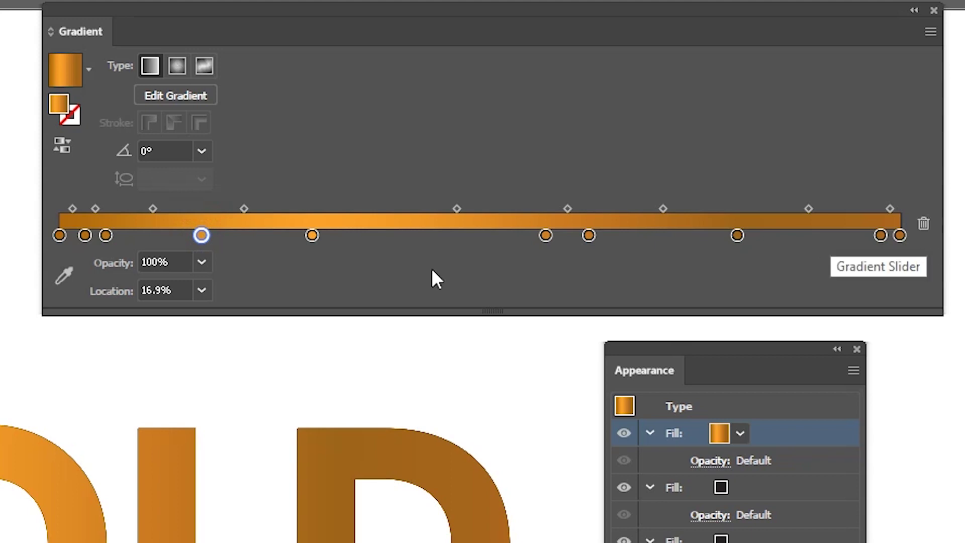
left_click_drag(201, 236, 198, 261)
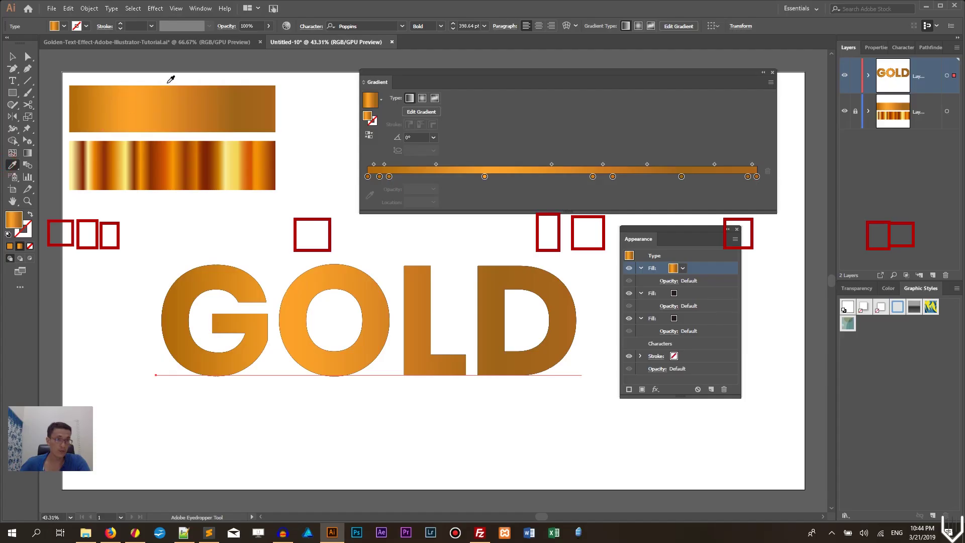
left_click(9, 59)
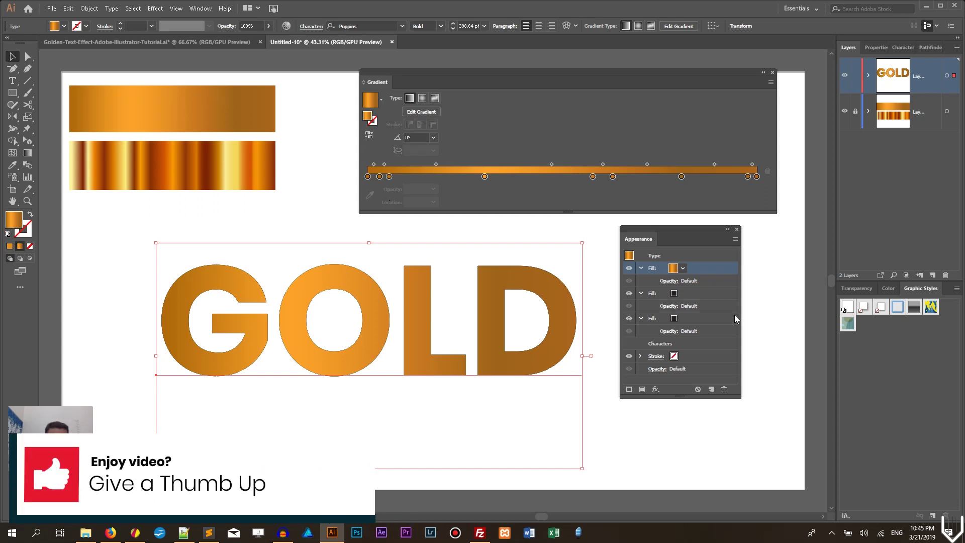
double_click(368, 177)
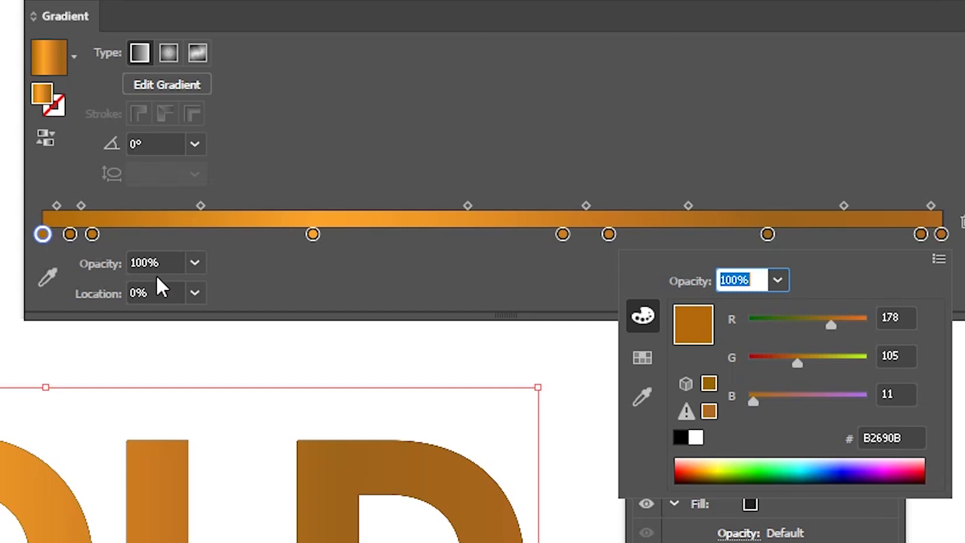
left_click(70, 235)
double_click(71, 236)
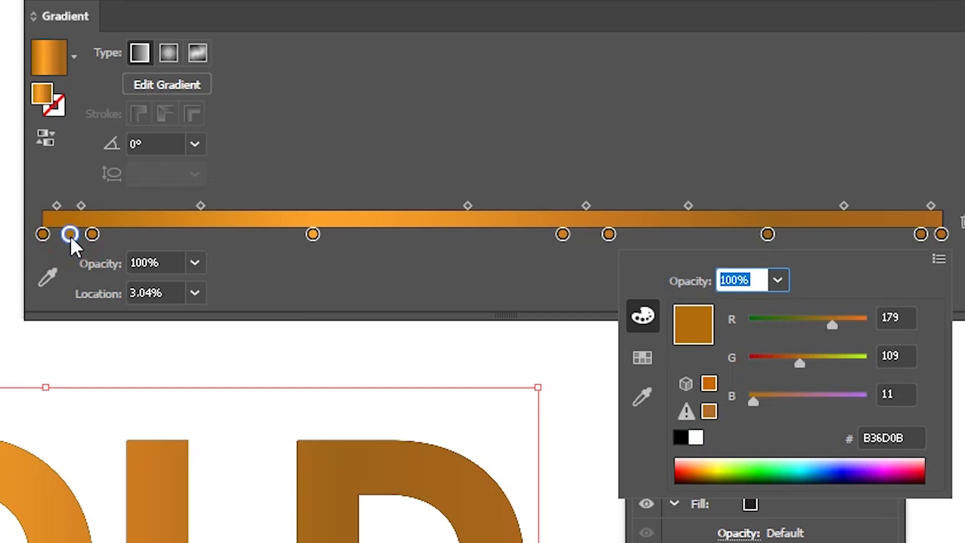
left_click(98, 237)
left_click(98, 235)
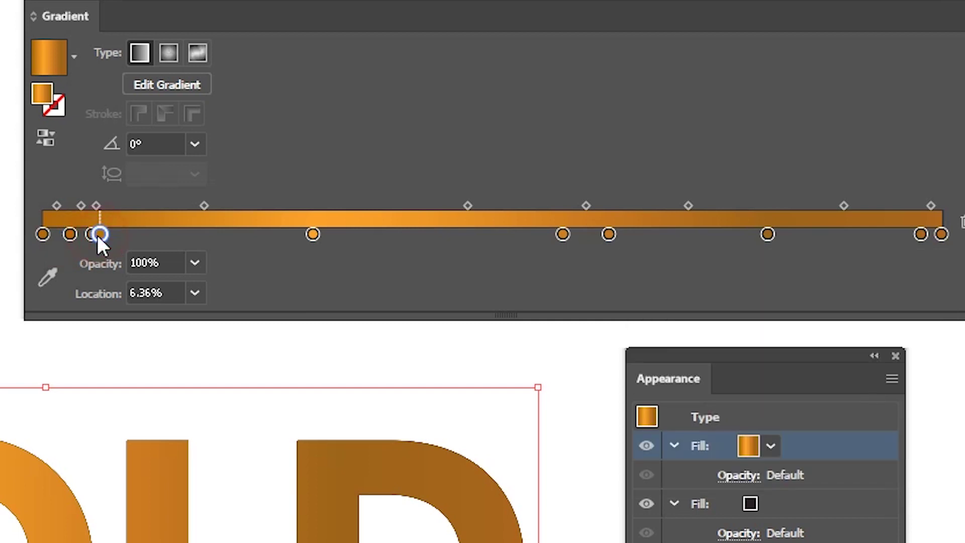
mouse_move(93, 240)
left_mouse_down()
mouse_move(114, 240)
mouse_move(103, 250)
left_mouse_up()
double_click(93, 236)
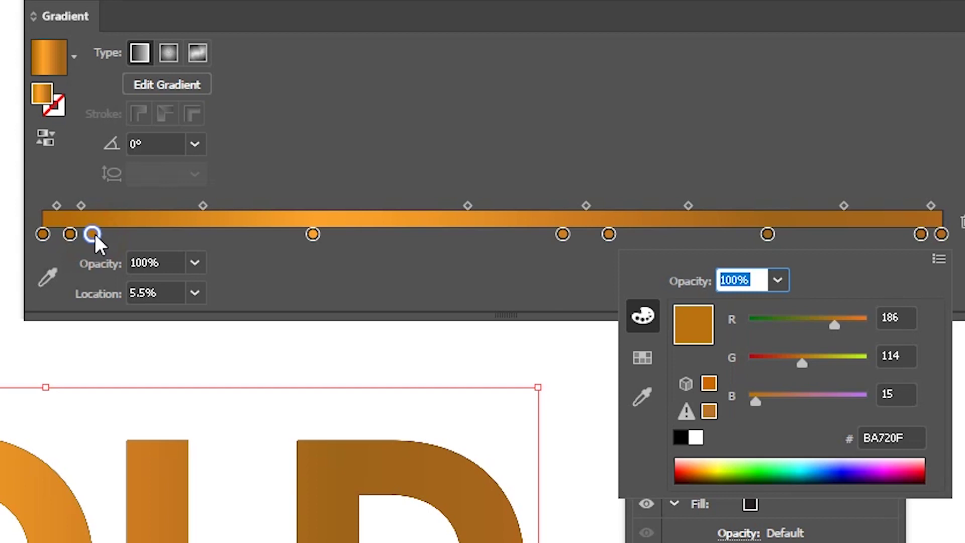
double_click(313, 234)
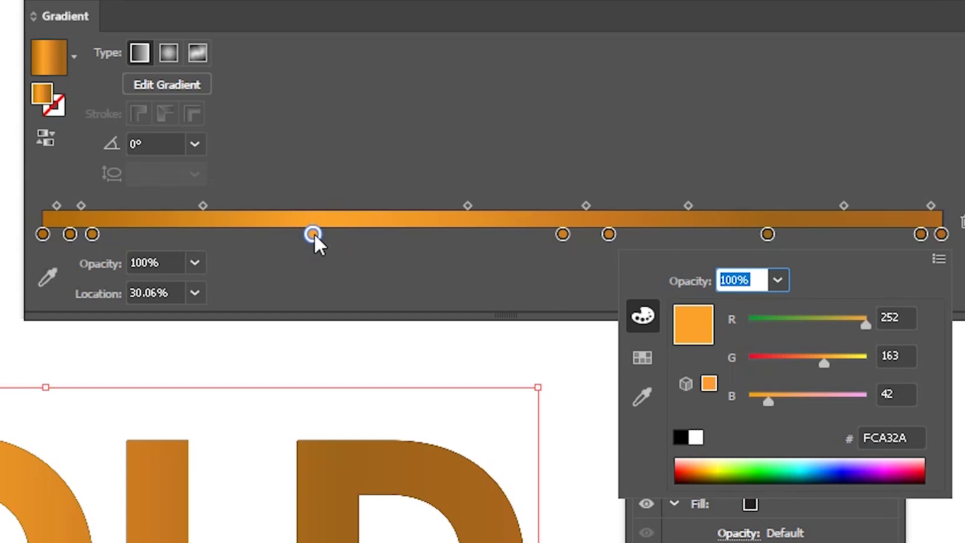
left_click(562, 233)
double_click(562, 234)
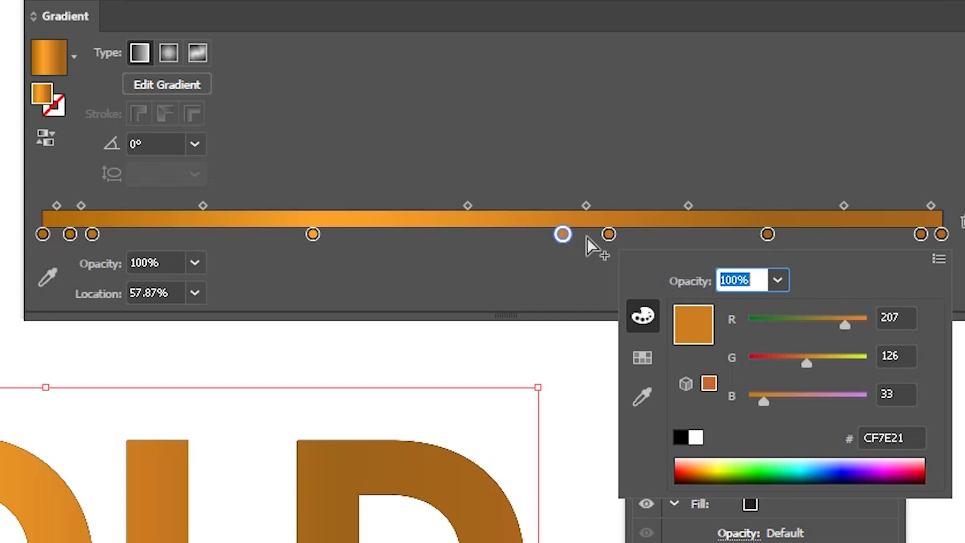
left_click(608, 234)
double_click(609, 234)
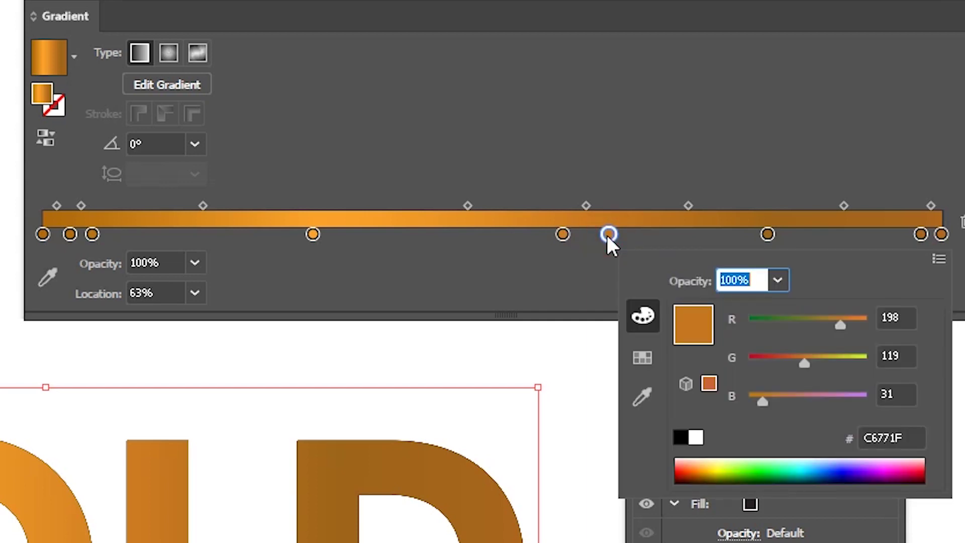
left_click(772, 239)
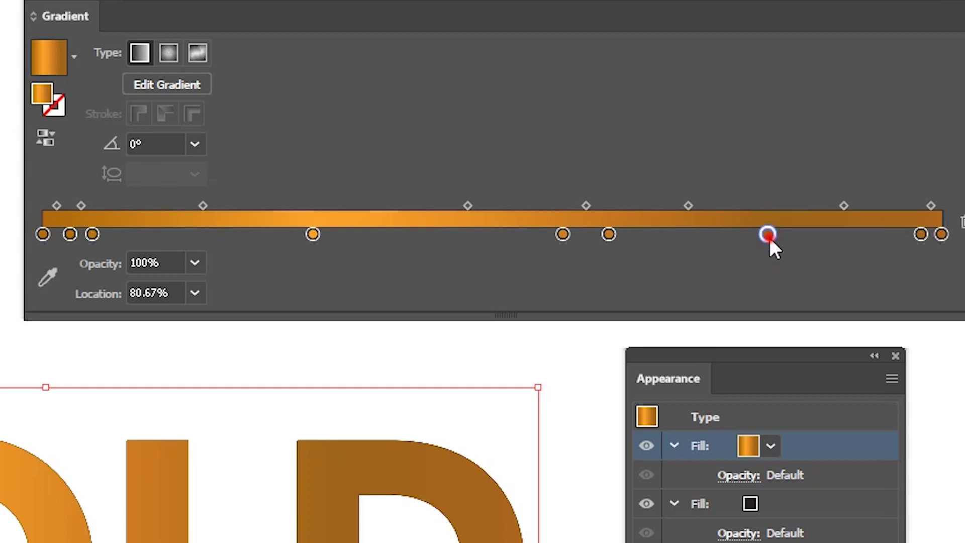
double_click(768, 236)
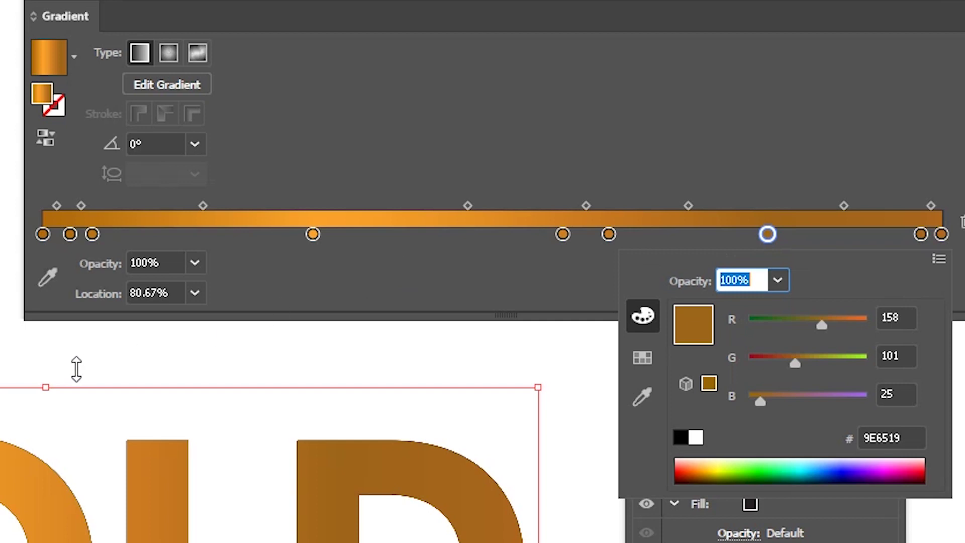
left_click(77, 55)
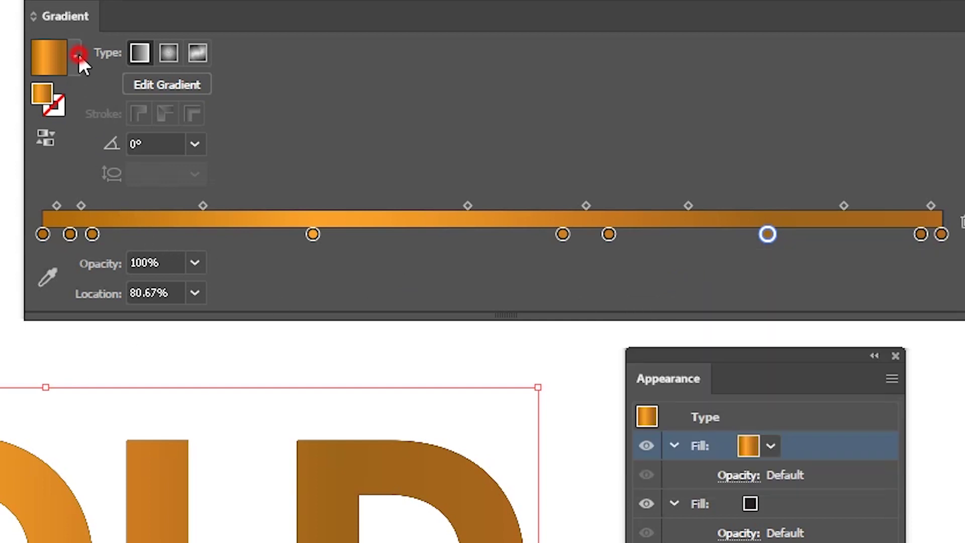
left_click(76, 56)
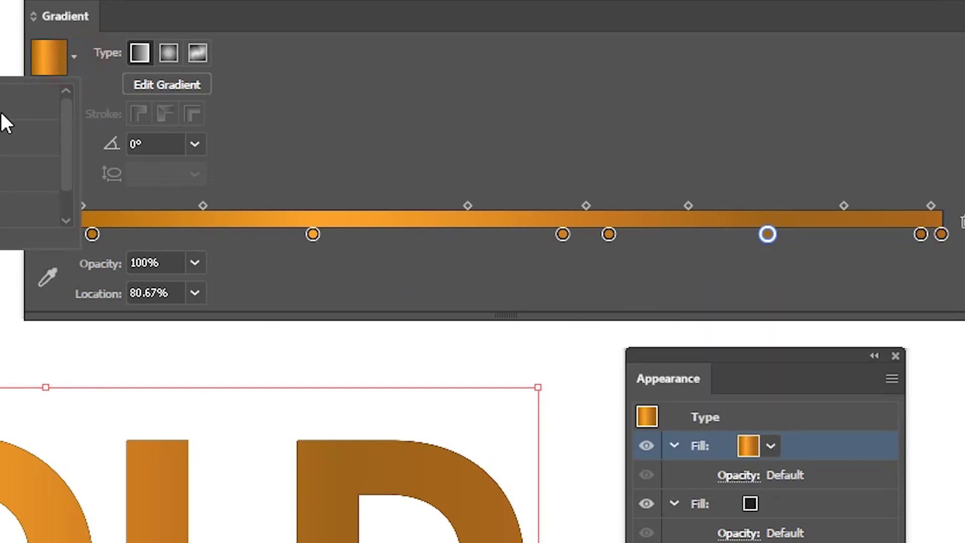
left_click(1, 107)
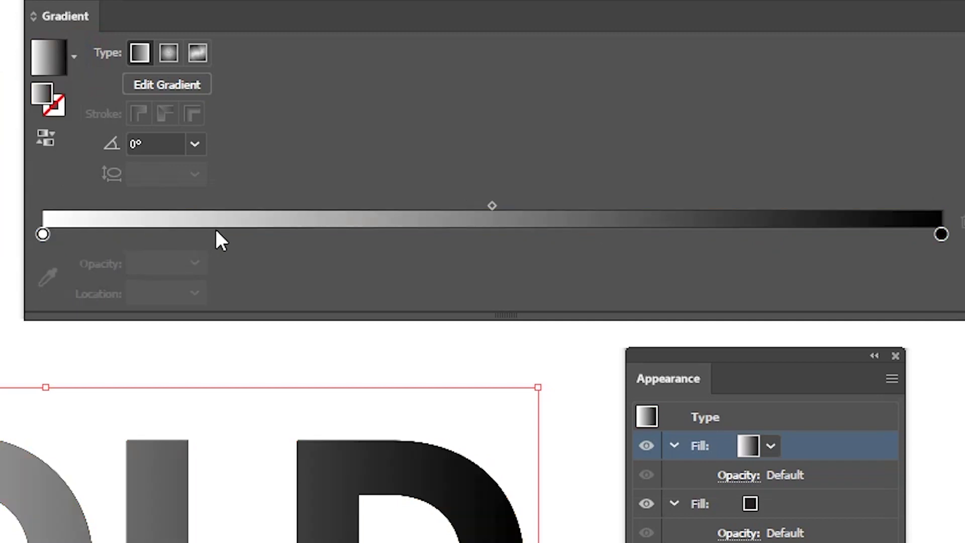
left_click(218, 234)
double_click(219, 234)
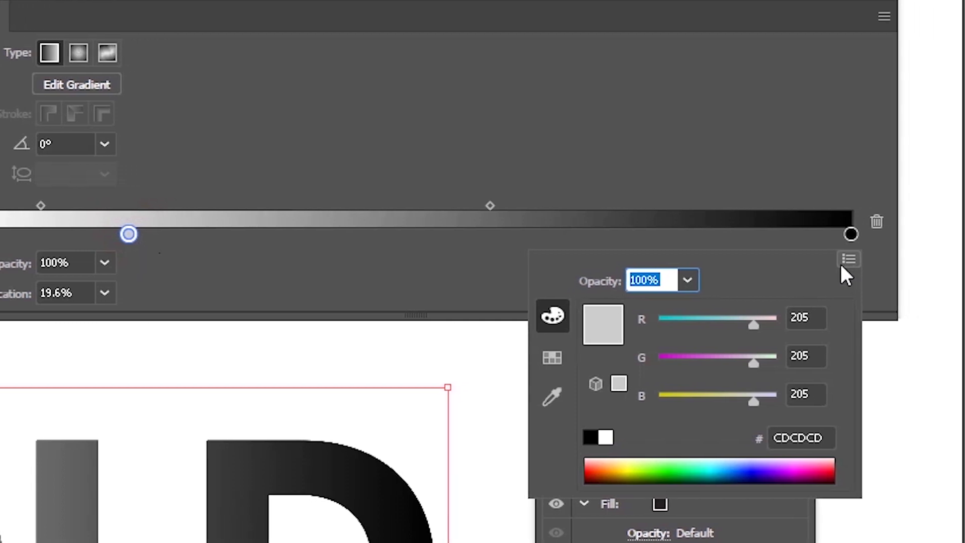
left_click(811, 261)
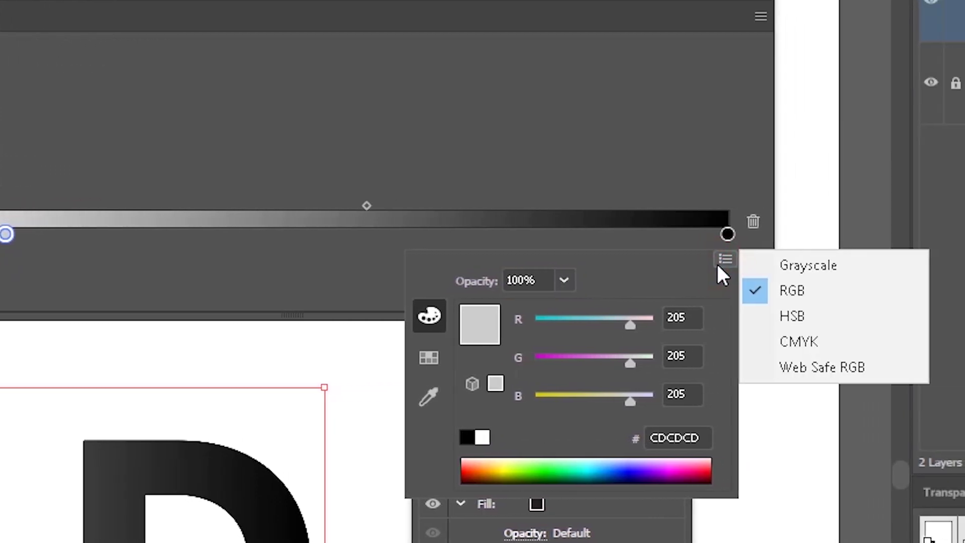
left_click(801, 294)
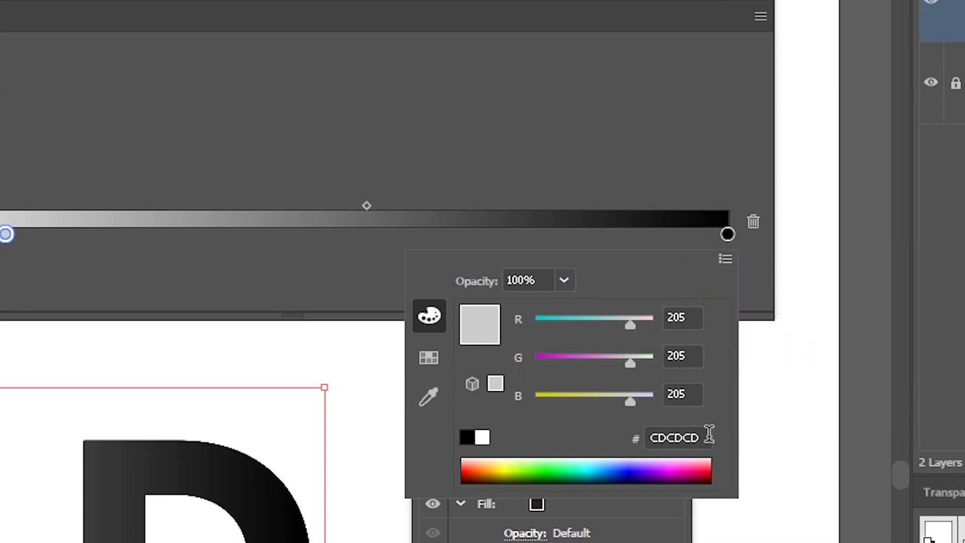
left_click_drag(708, 435, 650, 435)
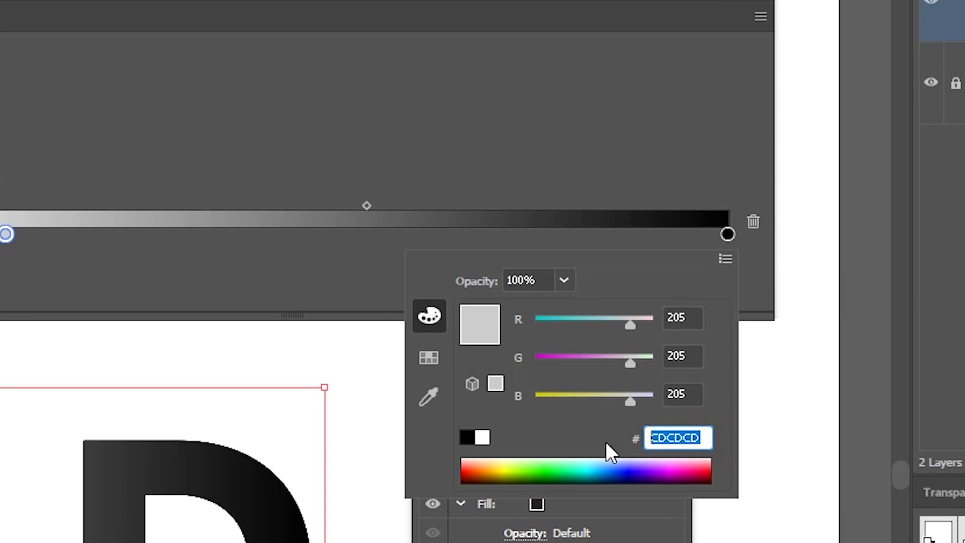
key("Return")
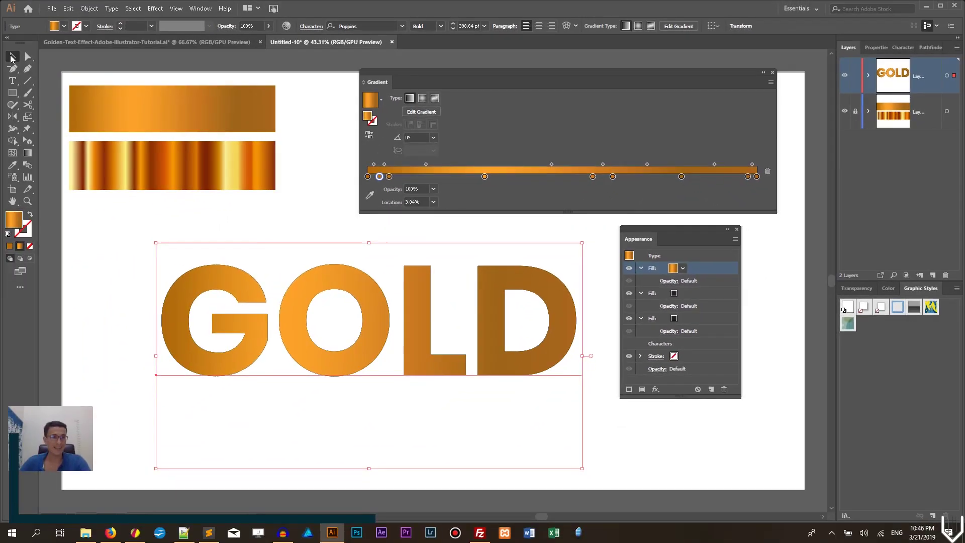
Make GOLD's gradient run vertically top to bottom at about -90.2°.
key("g")
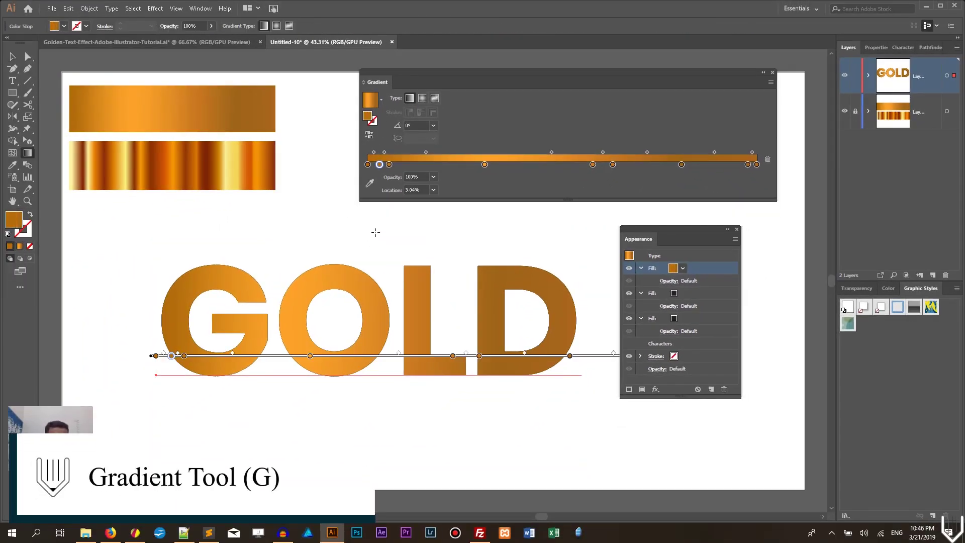
left_click_drag(385, 224, 382, 411)
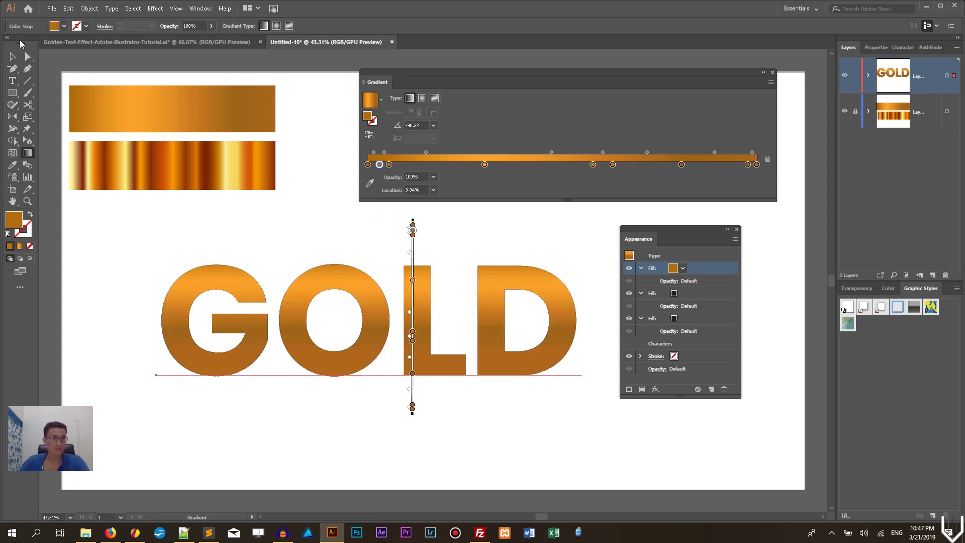
left_click(12, 56)
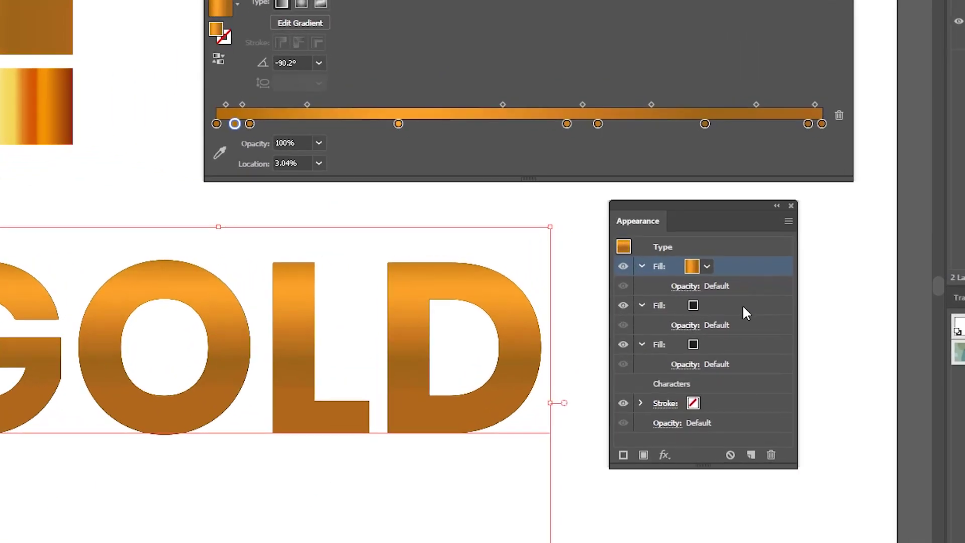
Colour GOLD's second fill pale yellow F4E158 (R244, G225, B88).
left_click(734, 304)
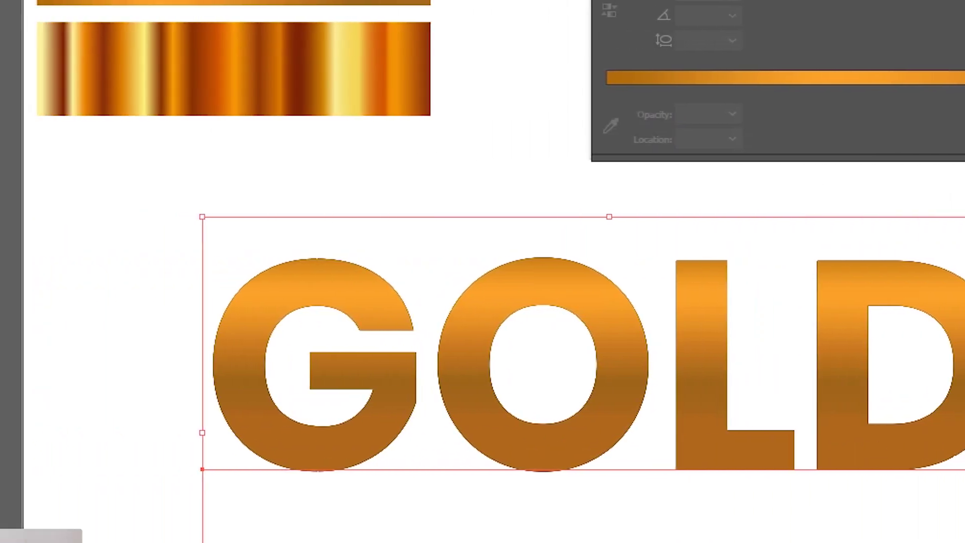
double_click(30, 176)
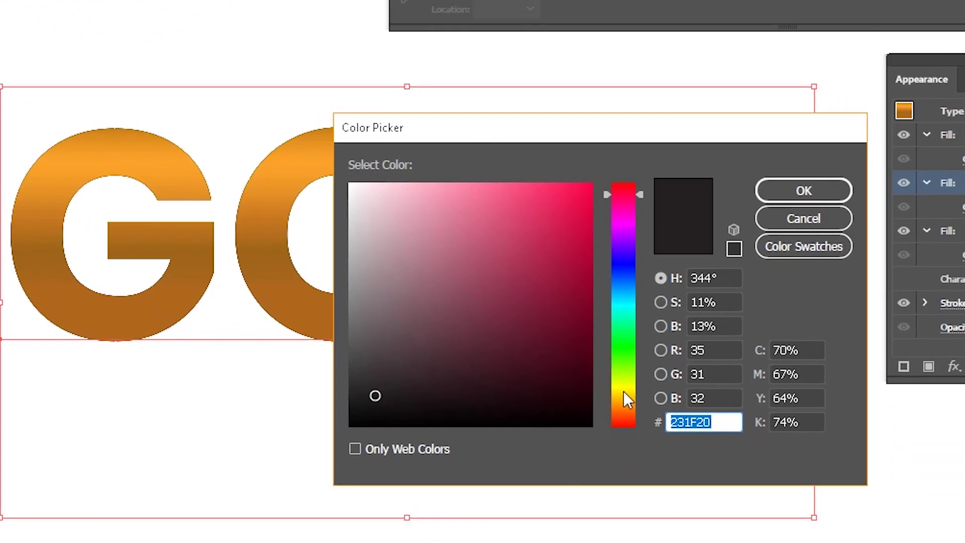
left_click(623, 392)
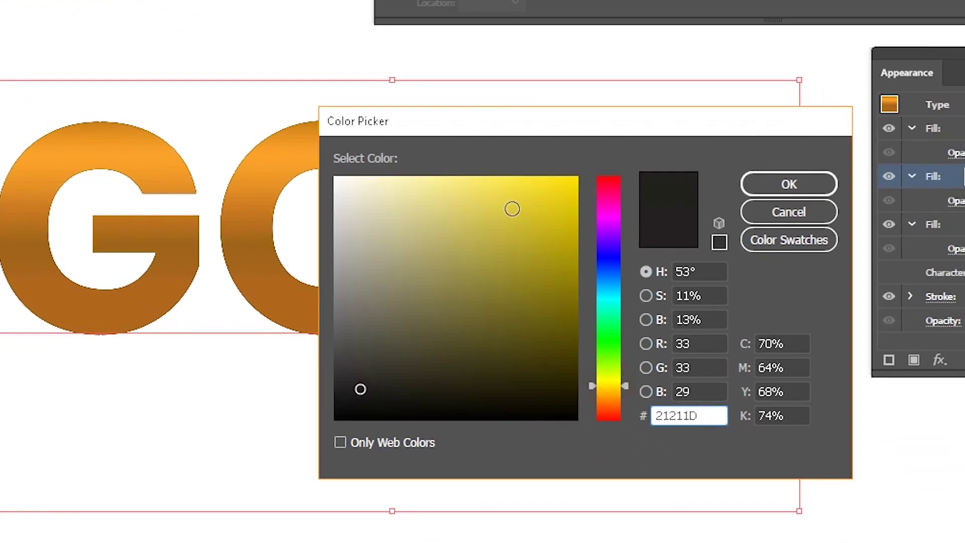
left_click(496, 188)
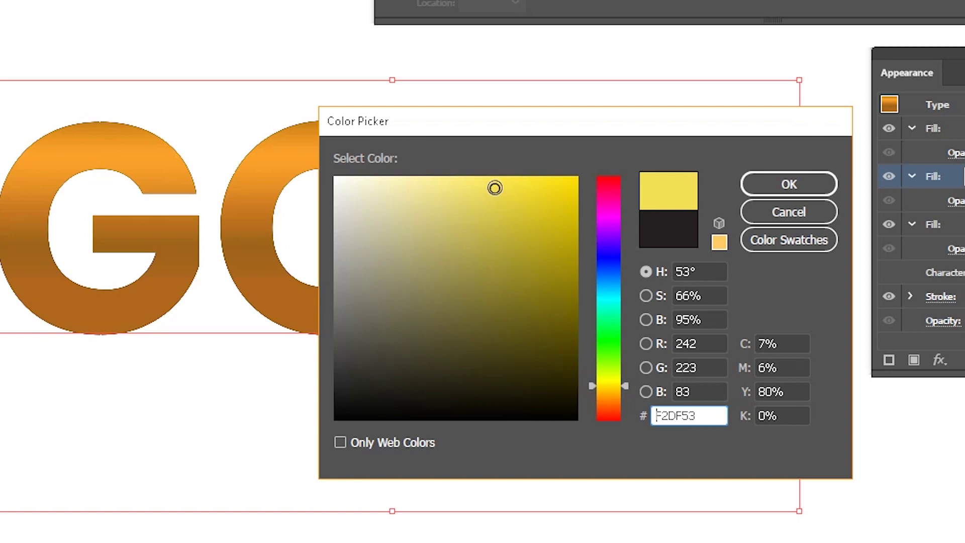
left_click_drag(495, 188, 491, 184)
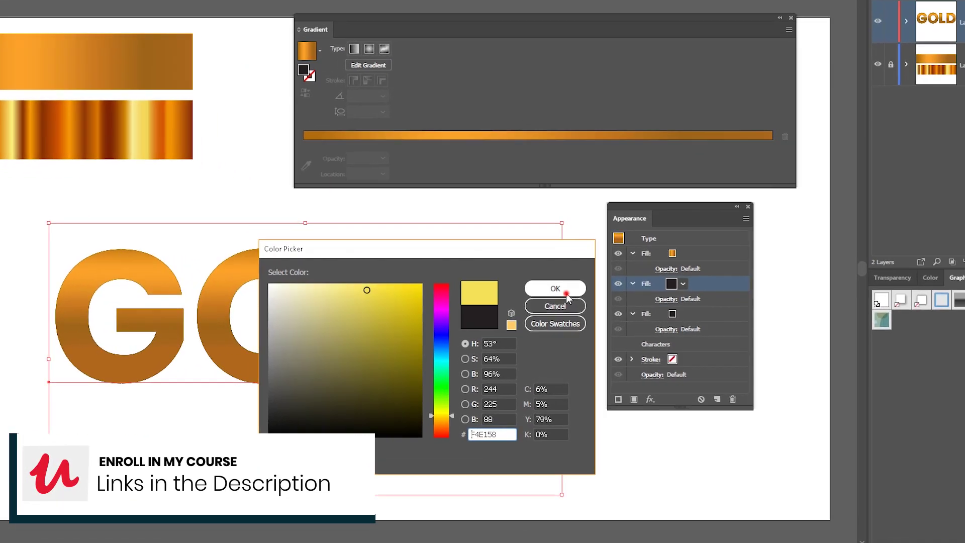
left_click(585, 302)
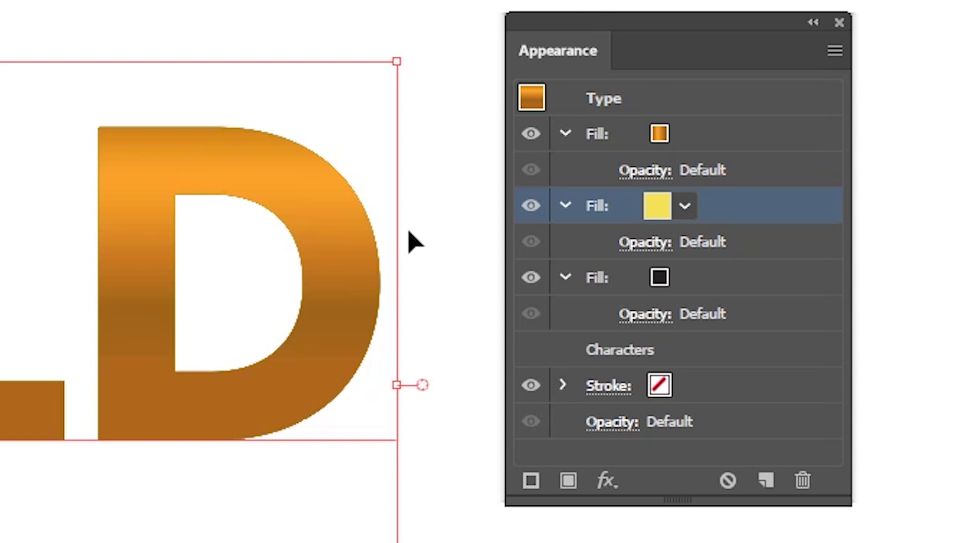
Give the yellow fill a Transform effect moving it 1 px horizontally.
left_click(605, 492)
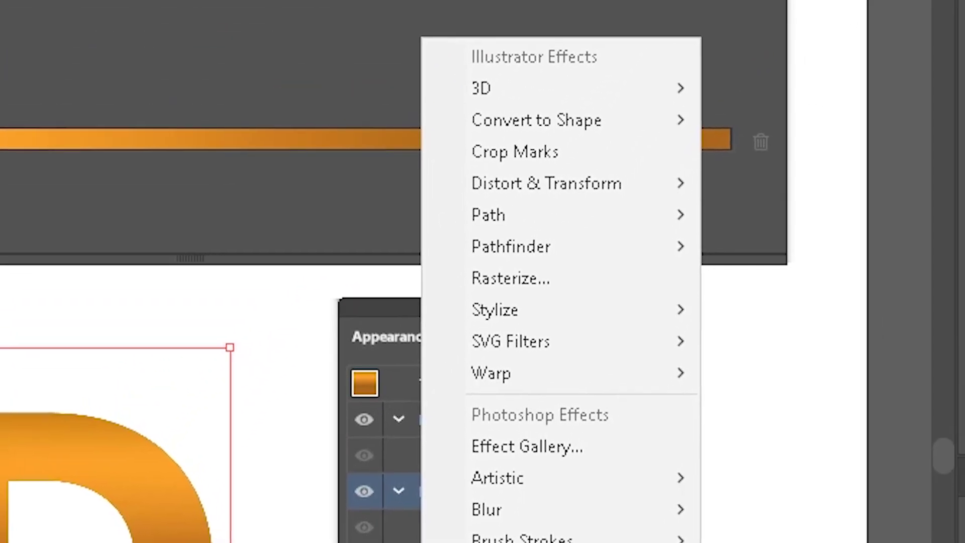
mouse_move(586, 186)
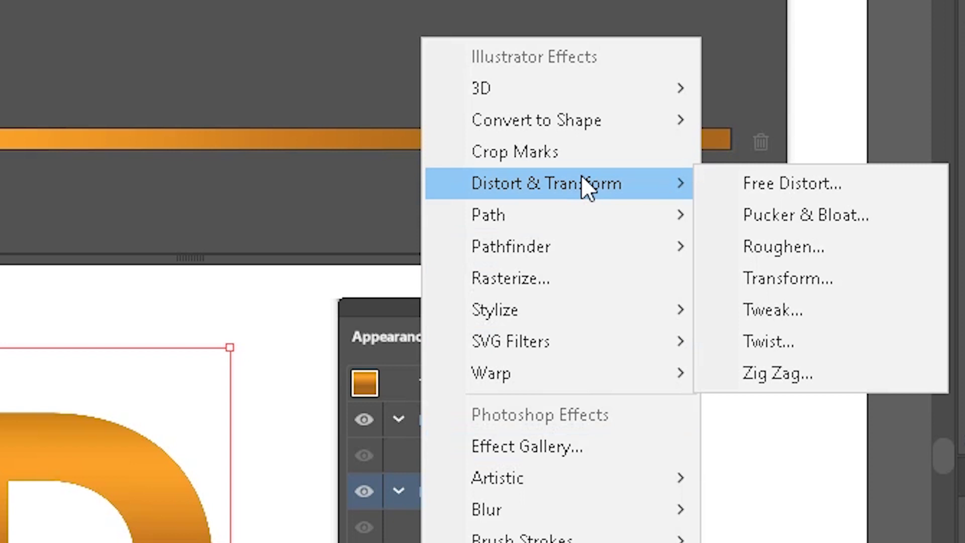
left_click(823, 280)
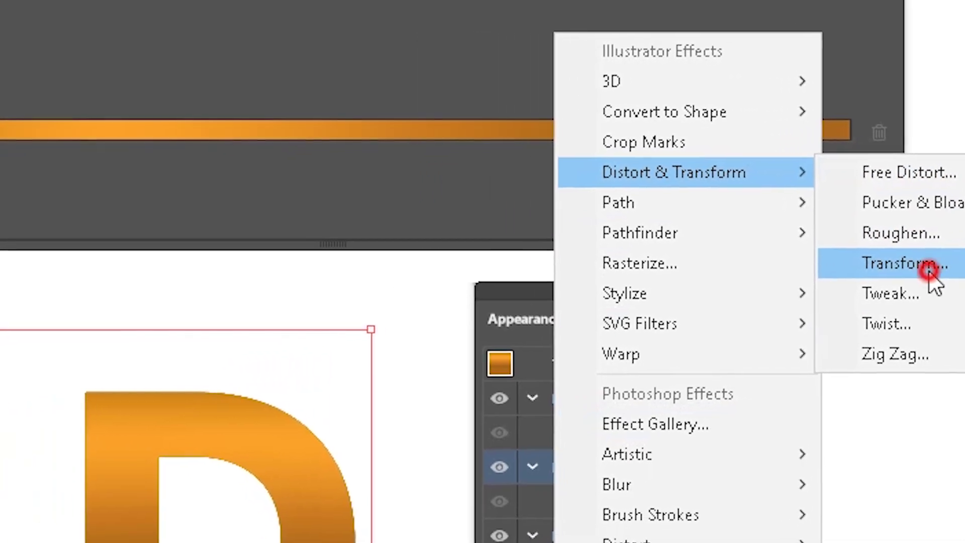
left_click_drag(911, 1, 92, 3)
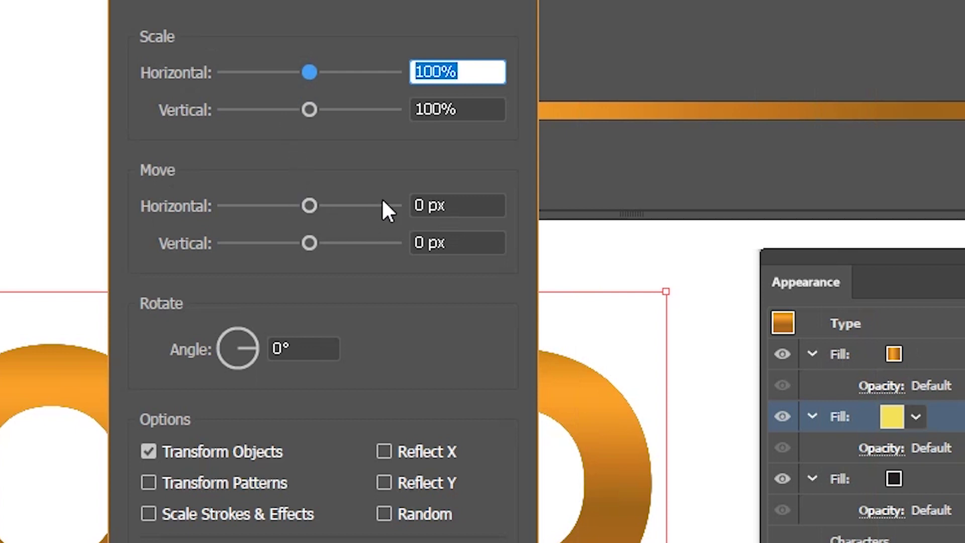
left_click(424, 205)
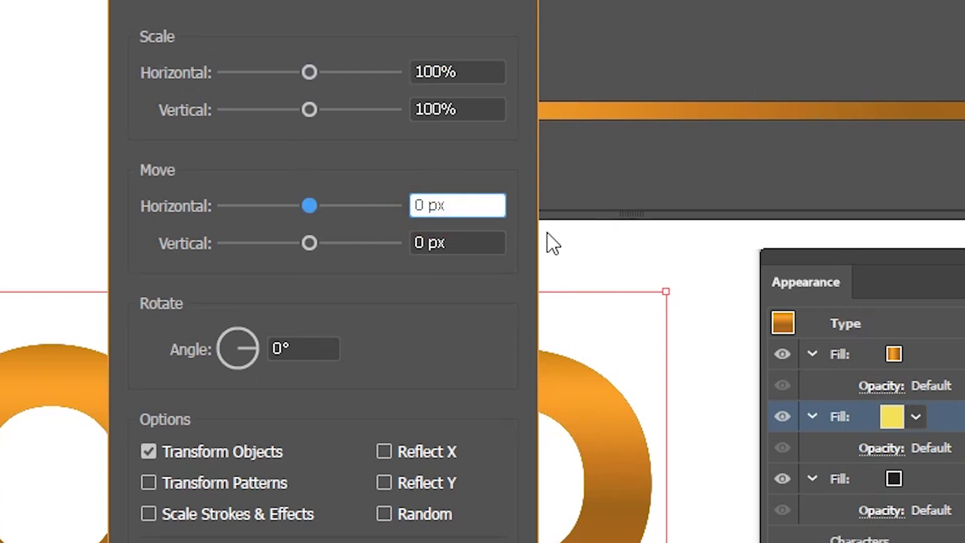
key("Up")
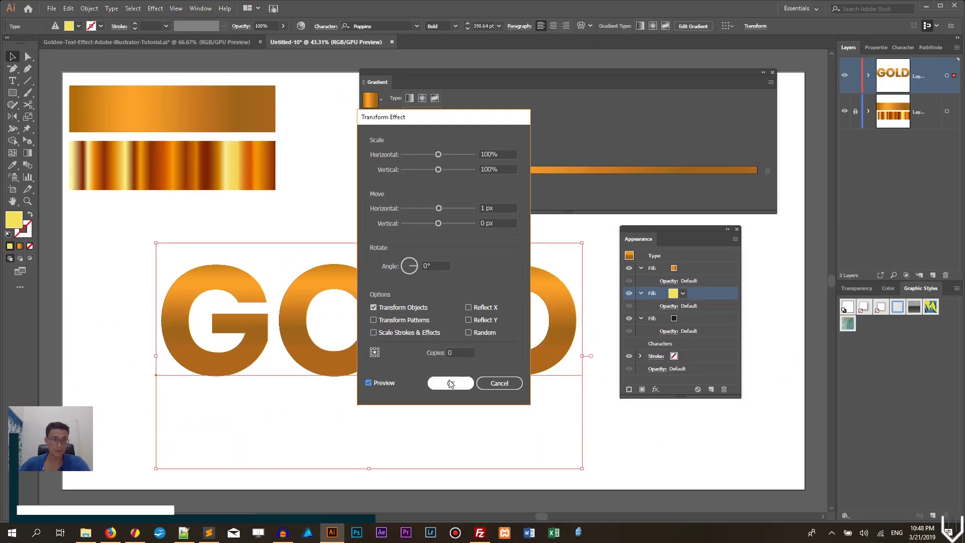
left_click(450, 384)
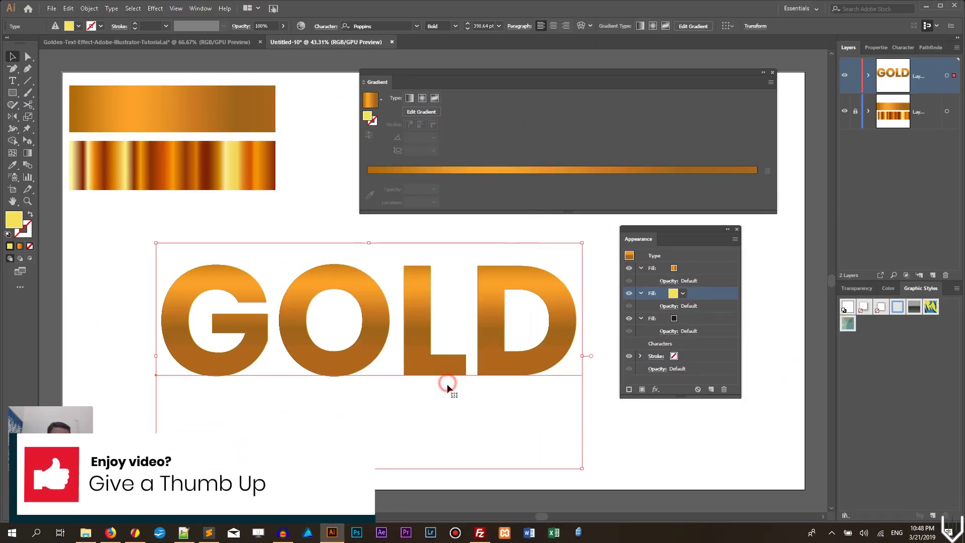
left_click(694, 333)
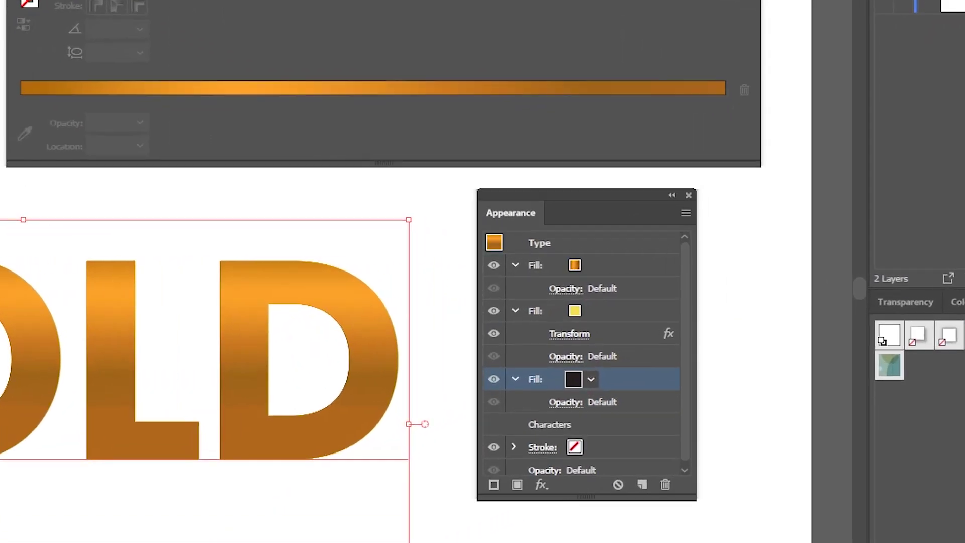
Apply the striped pale yellow, orange and dark-brown gradient to GOLD's bottom fill.
key("period")
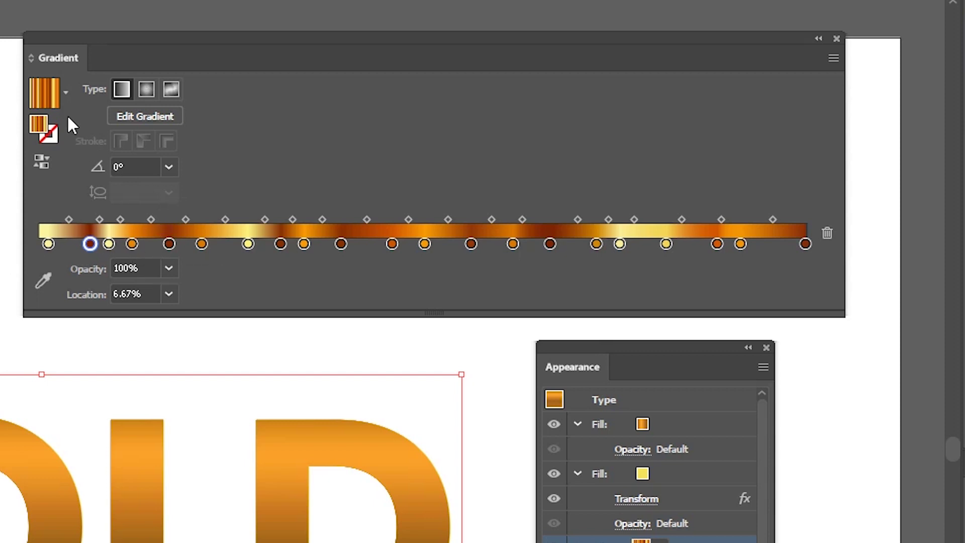
left_click(65, 93)
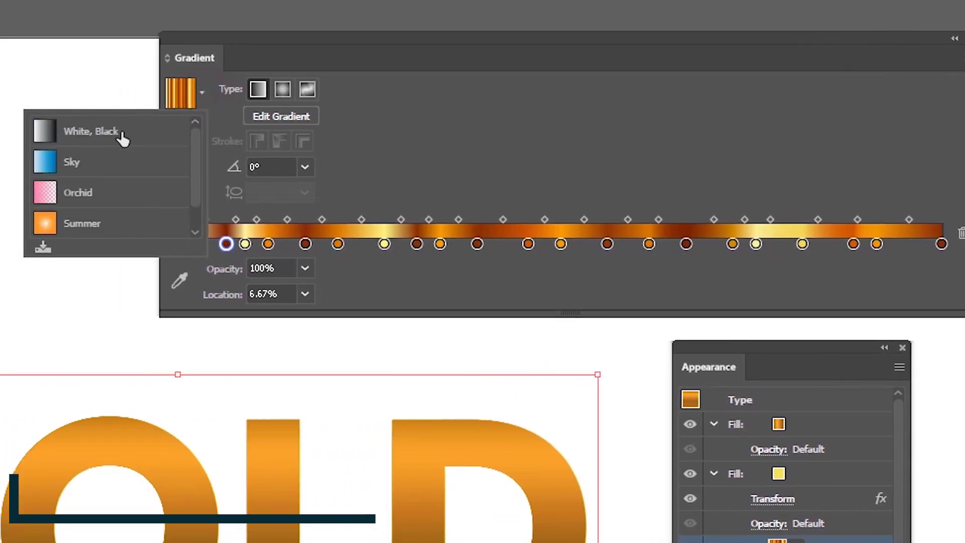
Reset the fill to the White, Black gradient and add new stops at 3.79% and 11.12%.
left_click(122, 135)
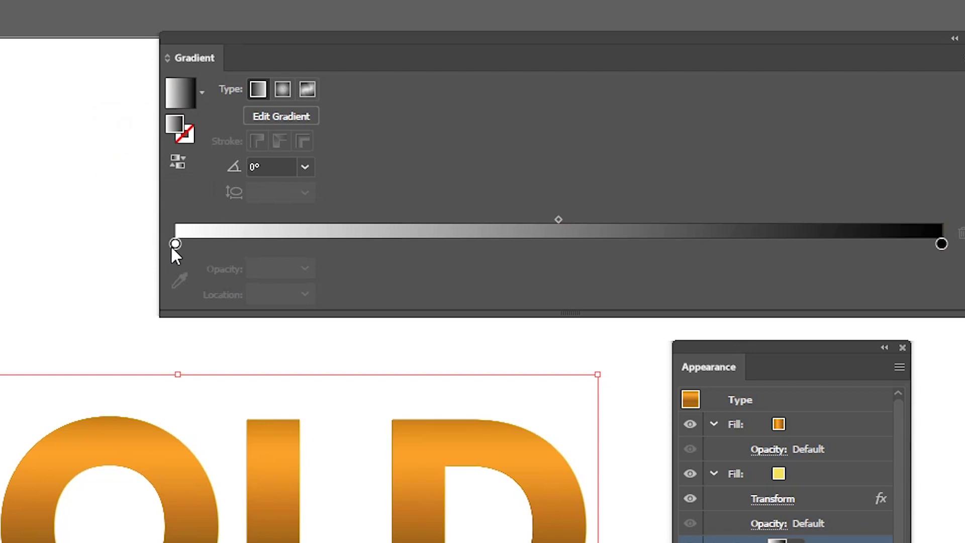
left_click(210, 243)
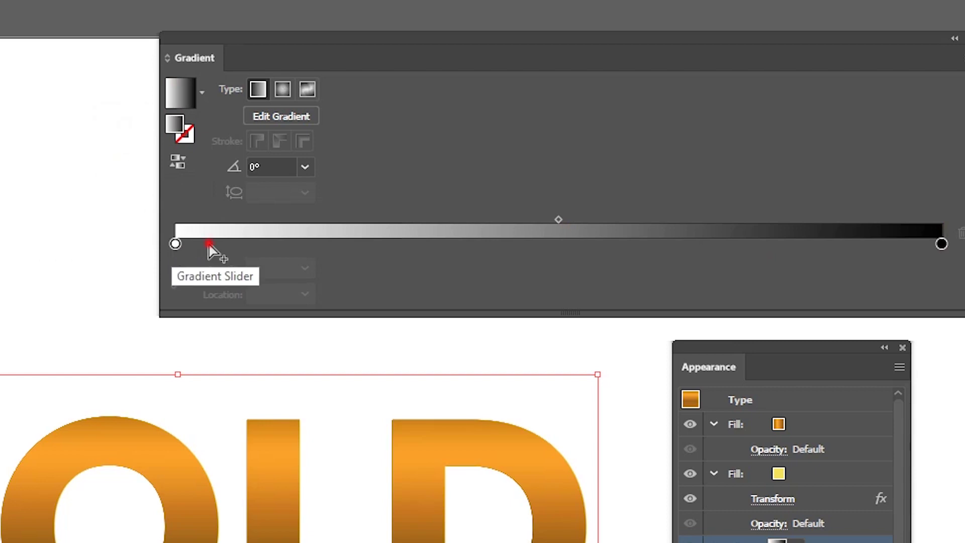
left_click(264, 244)
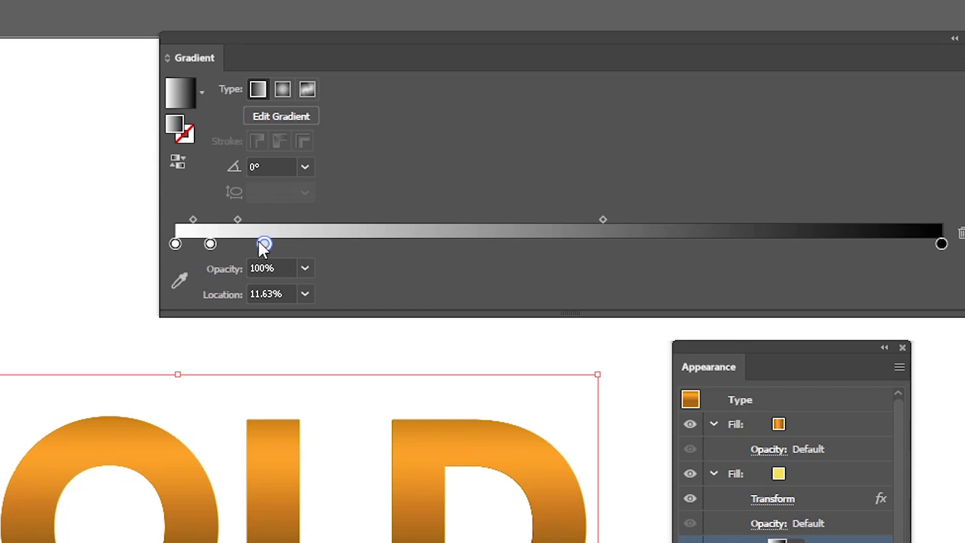
left_click_drag(204, 242, 202, 247)
left_click_drag(261, 246, 258, 245)
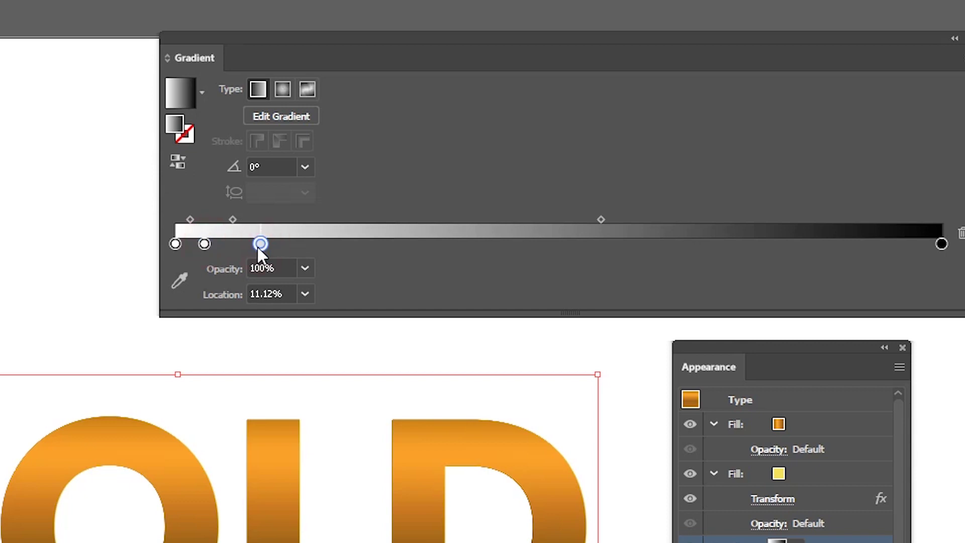
Colour the first three stops pale yellow FAFF7F, burnt orange D45800 and warm gold FFC53F.
left_click(177, 246)
double_click(174, 245)
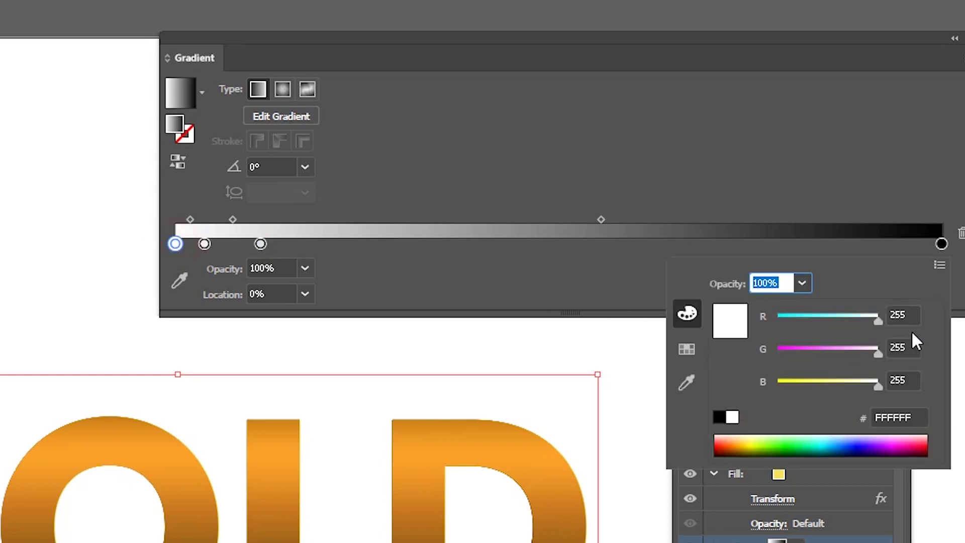
left_click(750, 442)
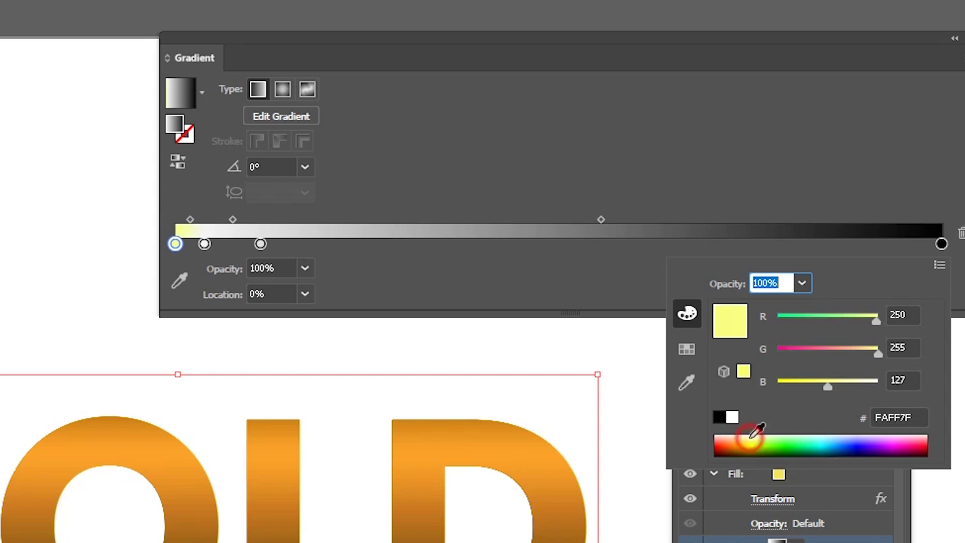
left_click(207, 246)
double_click(207, 246)
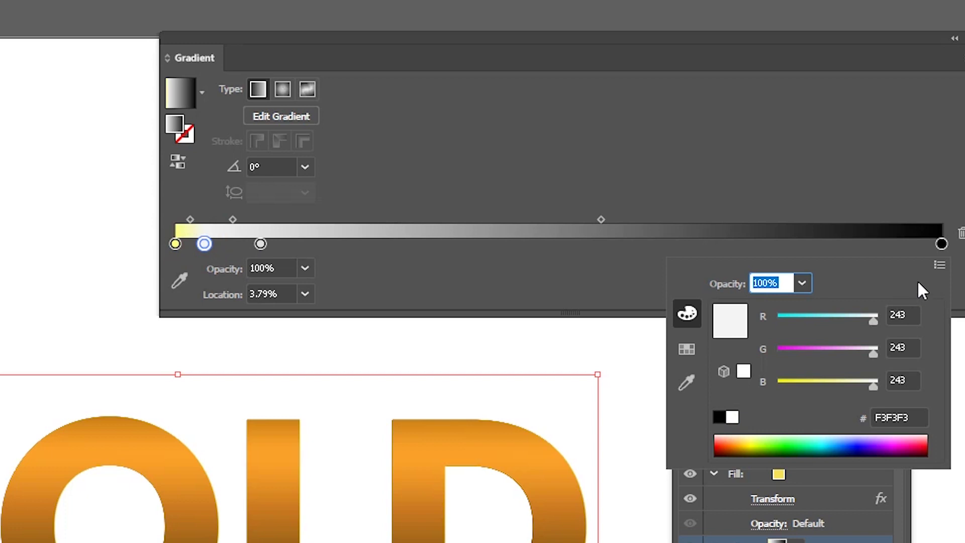
left_click_drag(749, 444, 738, 438)
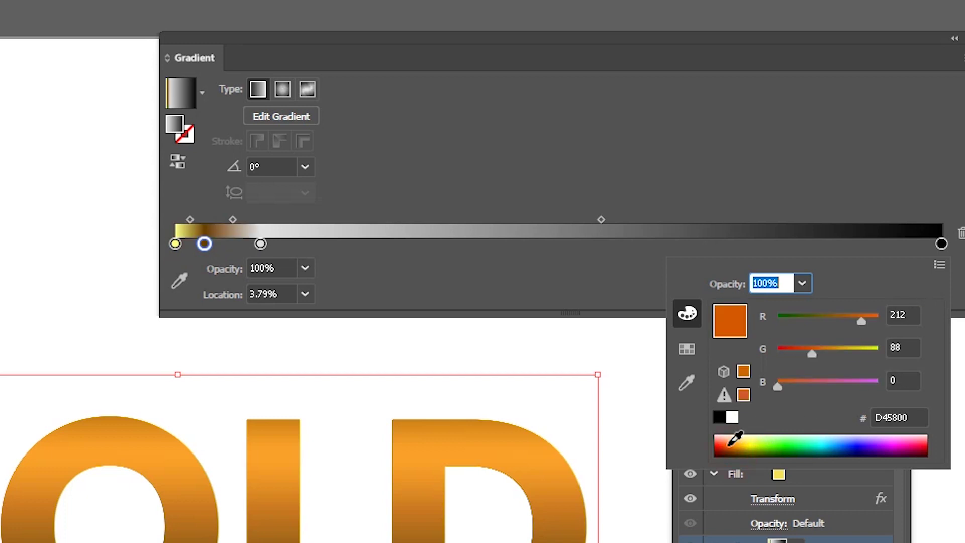
left_click(261, 244)
double_click(261, 243)
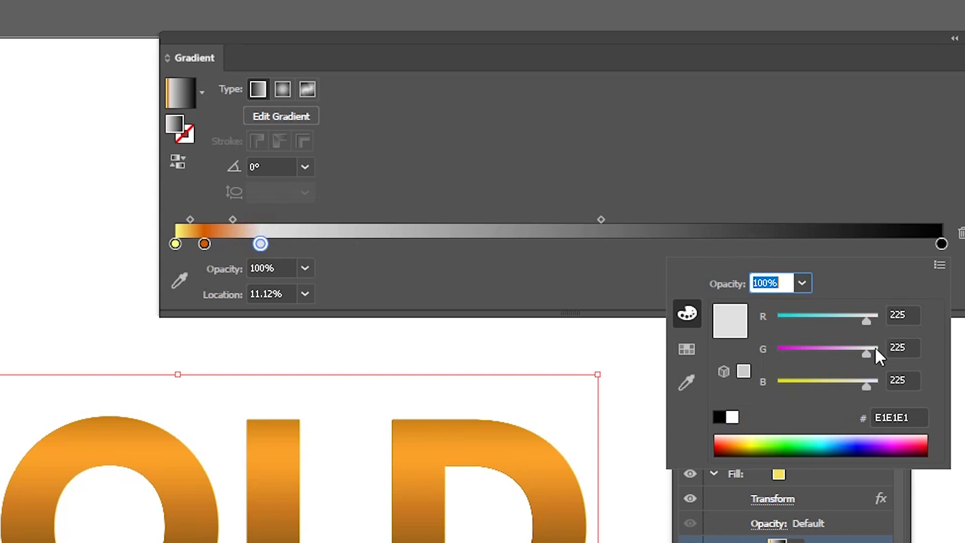
left_click(743, 435)
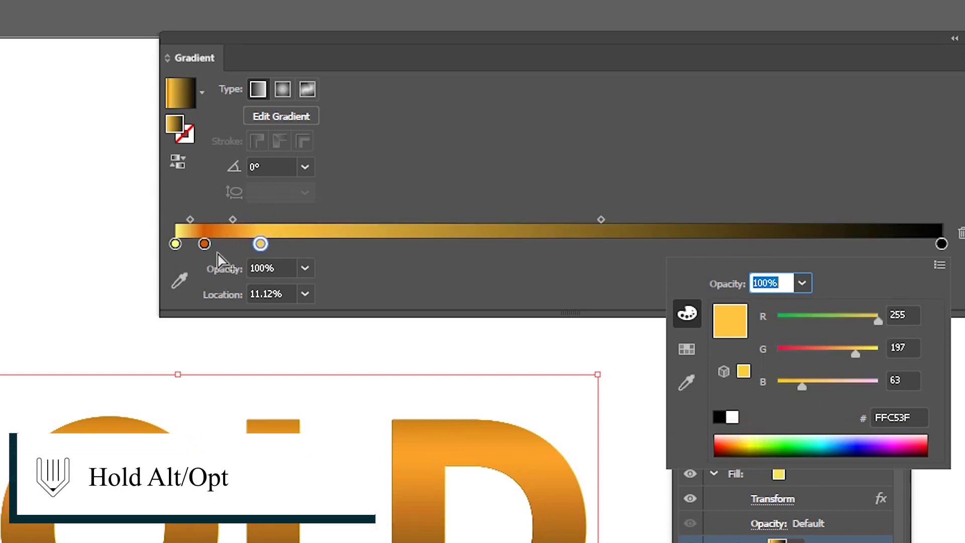
Alt-drag copies of the pale yellow and orange stops further along the gradient, up to about 24%.
left_click(176, 244)
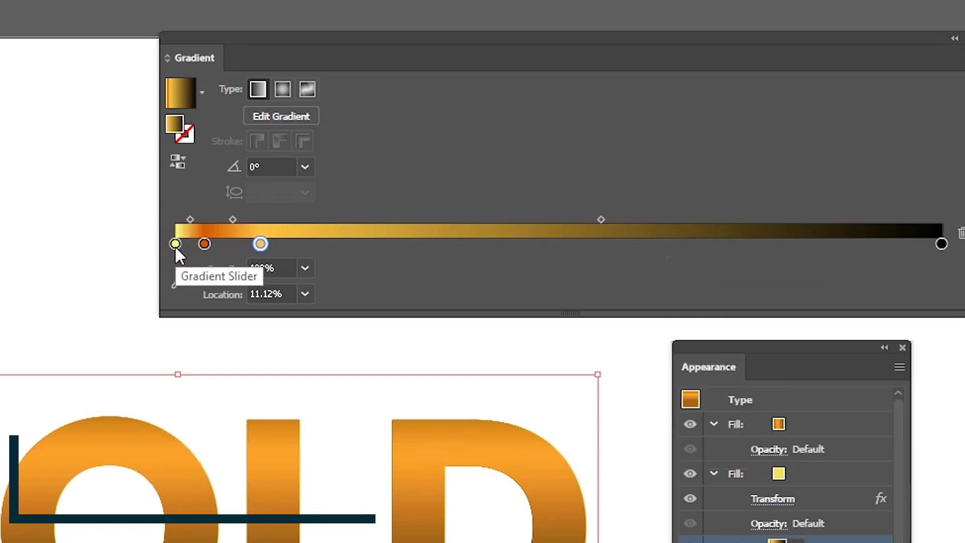
left_click_drag(176, 246, 301, 246)
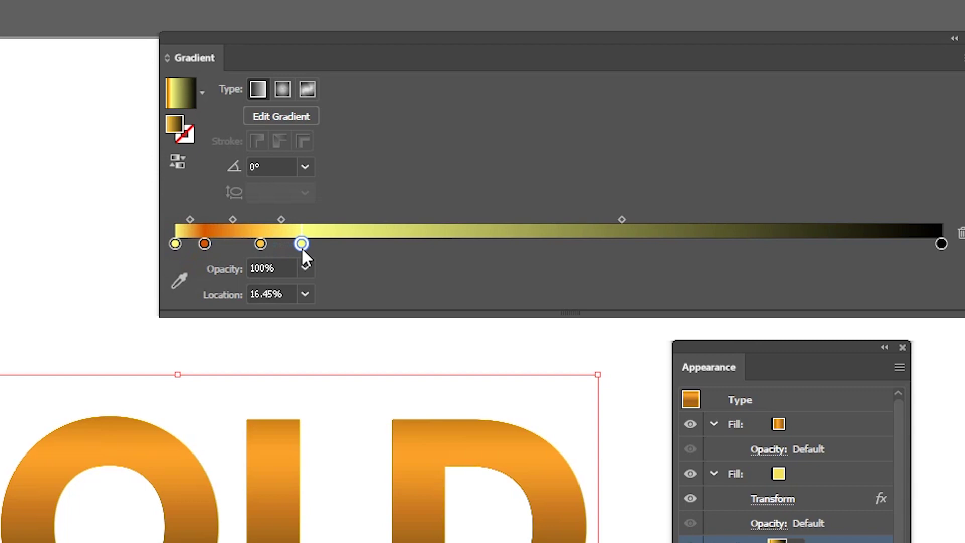
left_click_drag(204, 243, 338, 240)
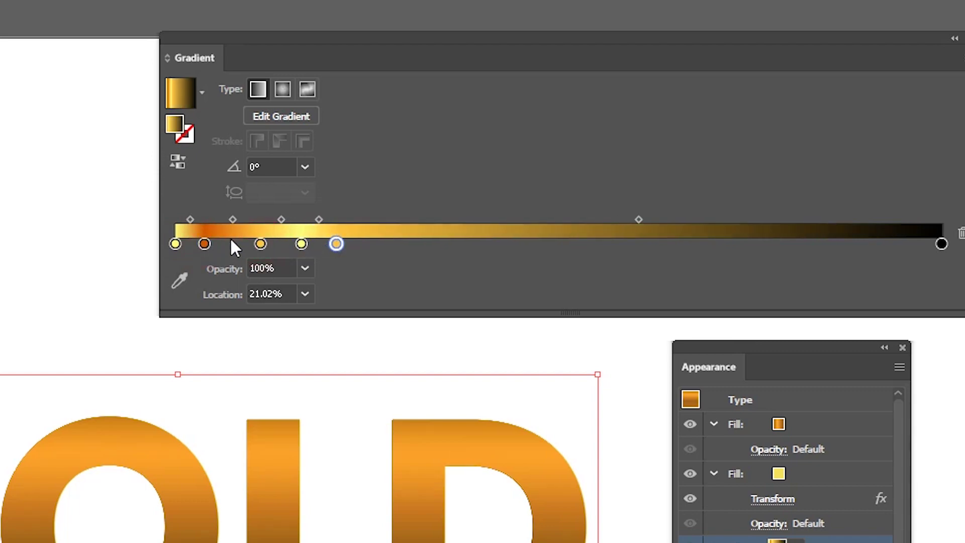
left_click_drag(204, 243, 387, 254)
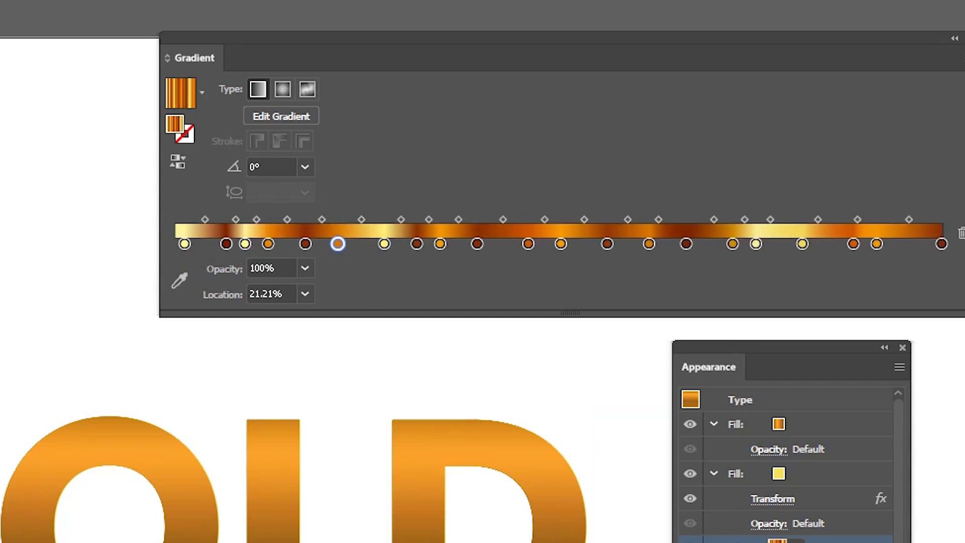
Hide the yellow and top fills to preview the striped gradient alone, then select the top Fill row.
key("ctrl+h")
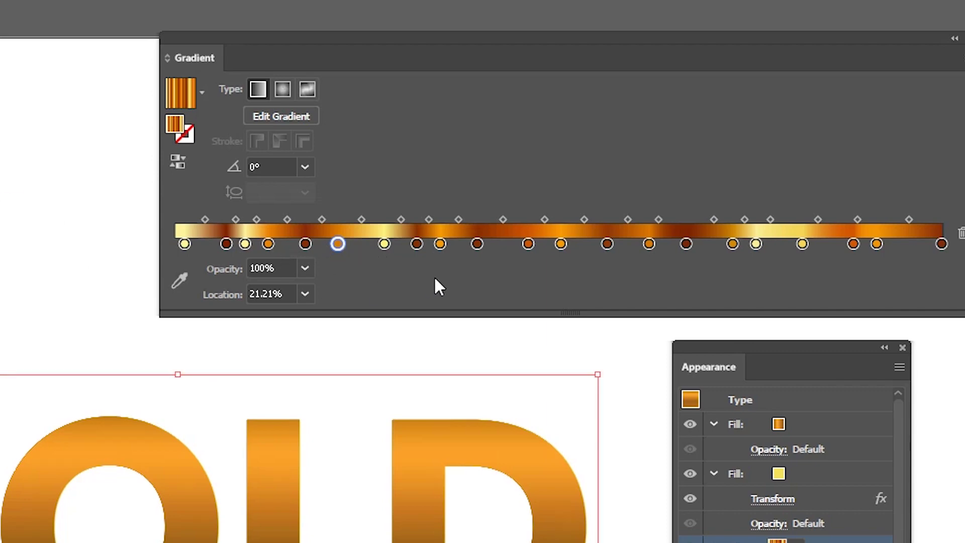
double_click(384, 244)
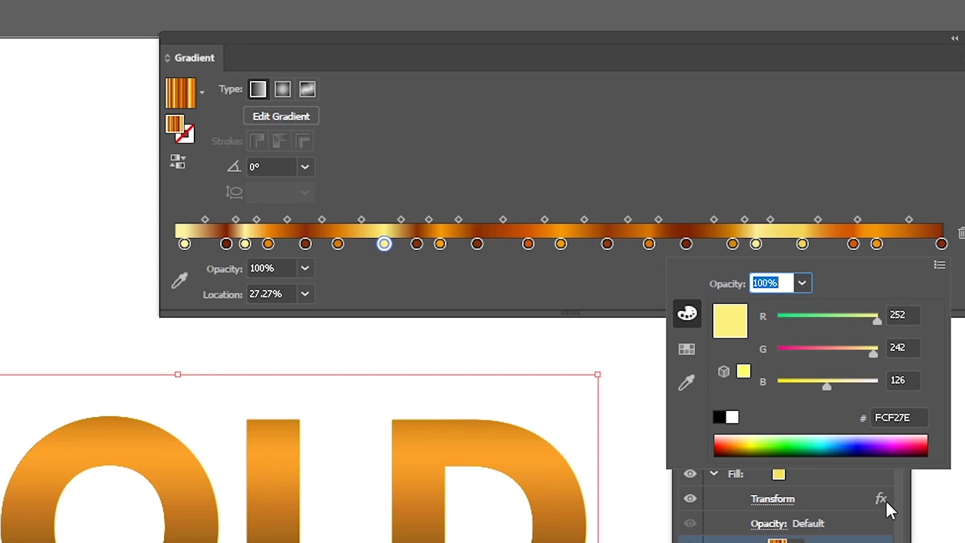
left_click(687, 474)
left_click(687, 472)
left_click(690, 424)
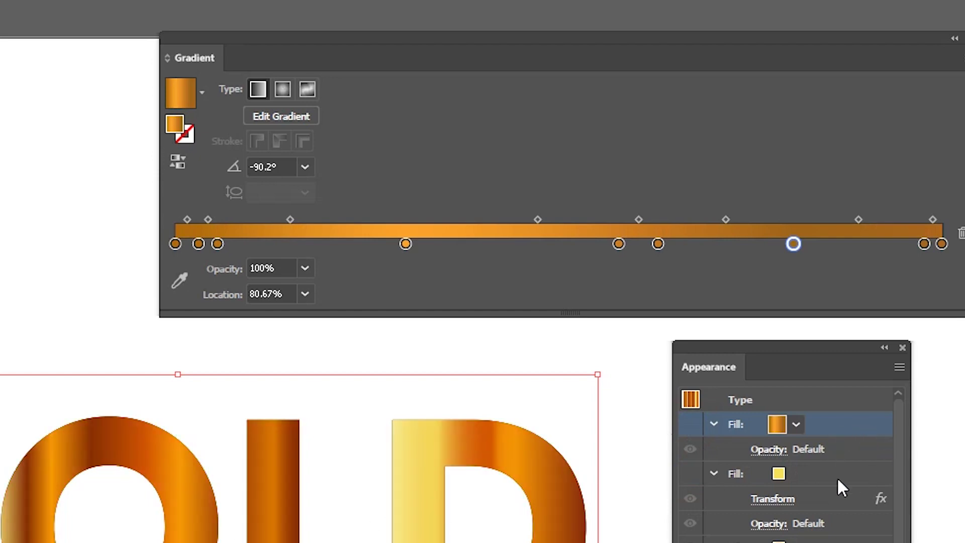
left_click(689, 474)
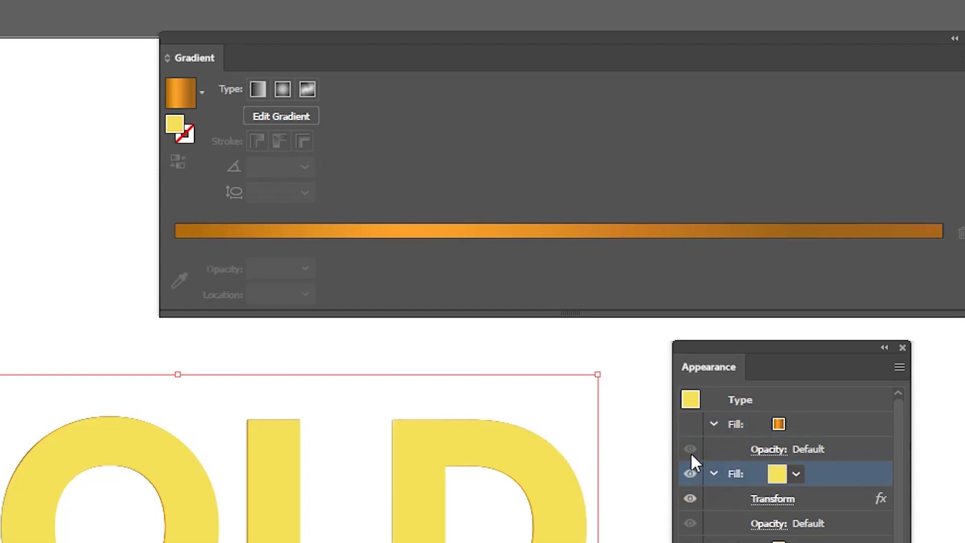
left_click(691, 473)
left_click(734, 423)
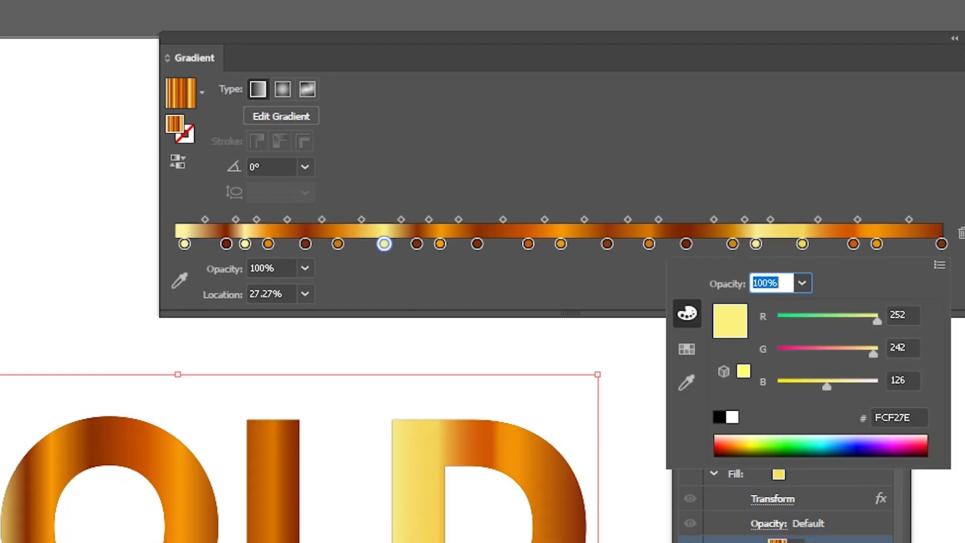
Switch the 27.27% stop to HSB and make it pale yellow: H 55.29°, S 54.9%, B 100%.
left_click(940, 267)
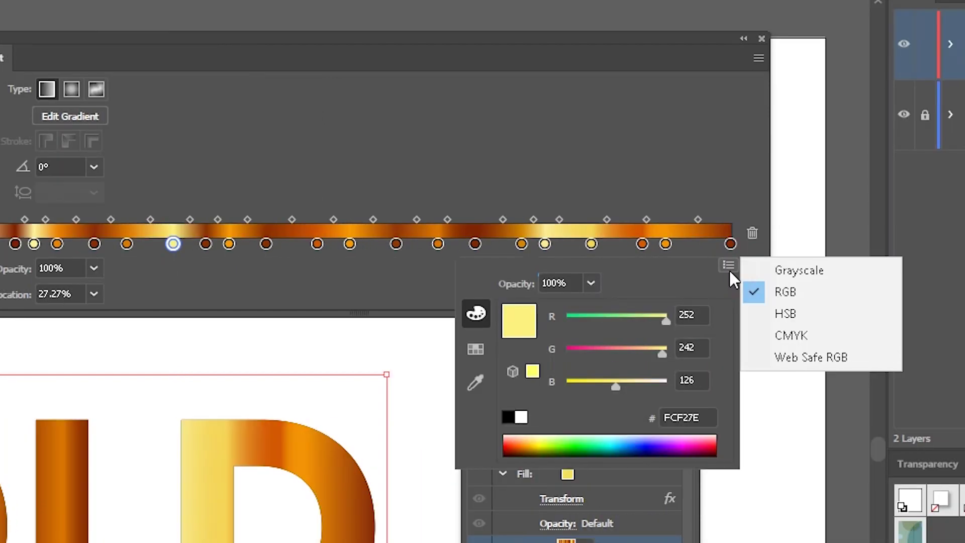
left_click(791, 318)
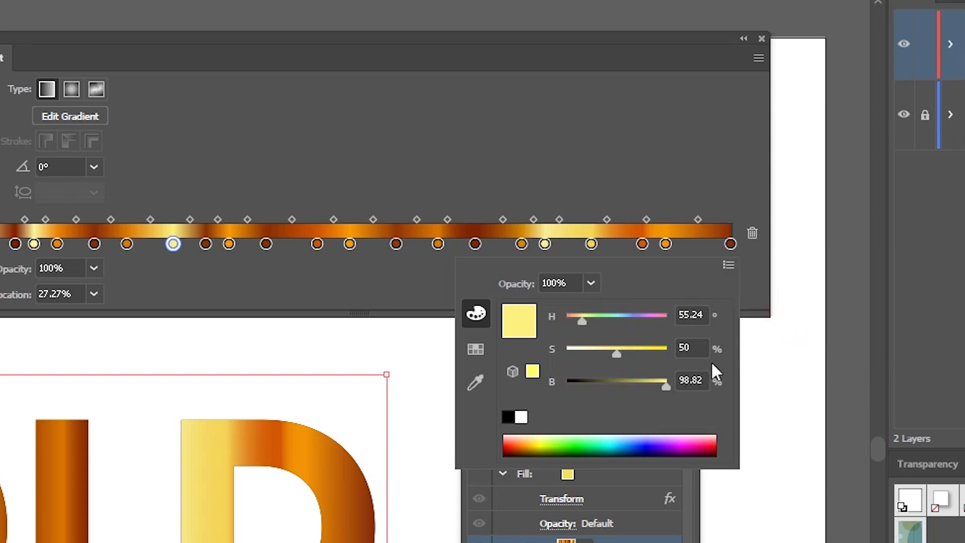
left_click_drag(664, 388, 693, 390)
left_click_drag(631, 360, 621, 362)
left_click(628, 289)
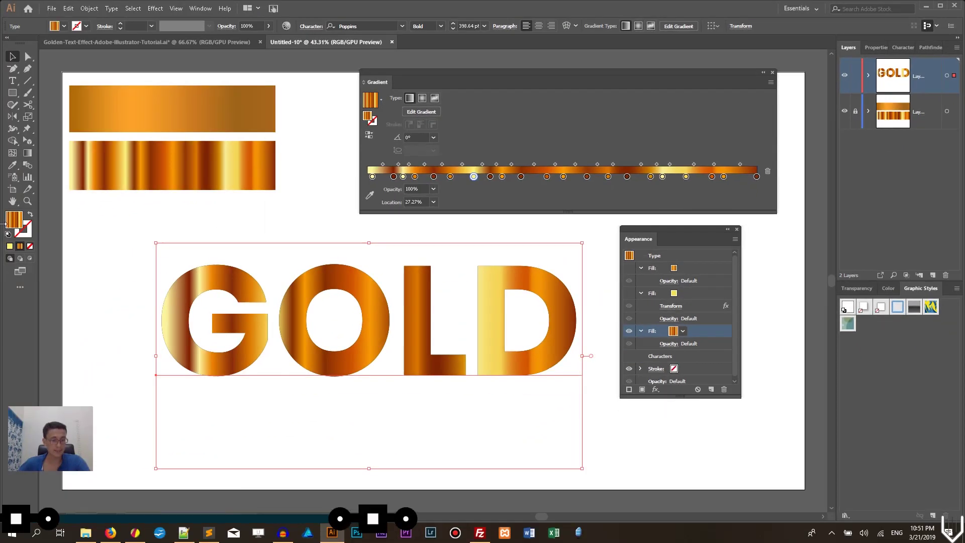
Re-aim the striped gradient vertically at about 90.5° across GOLD and show the yellow and top fills again.
key("g")
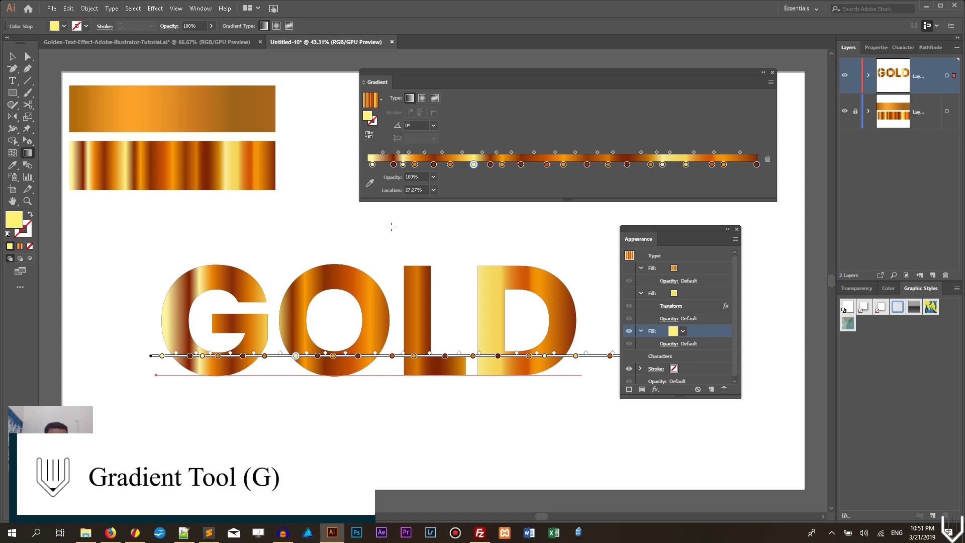
mouse_move(413, 221)
left_mouse_down()
mouse_move(412, 419)
mouse_move(362, 408)
mouse_move(362, 243)
left_mouse_up()
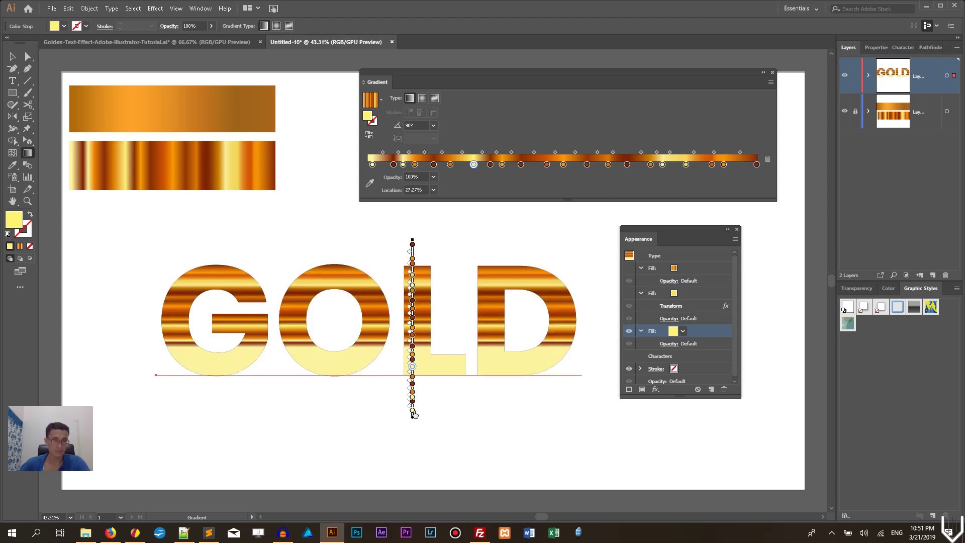
mouse_move(432, 412)
left_mouse_down()
mouse_move(442, 280)
mouse_move(430, 254)
left_mouse_up()
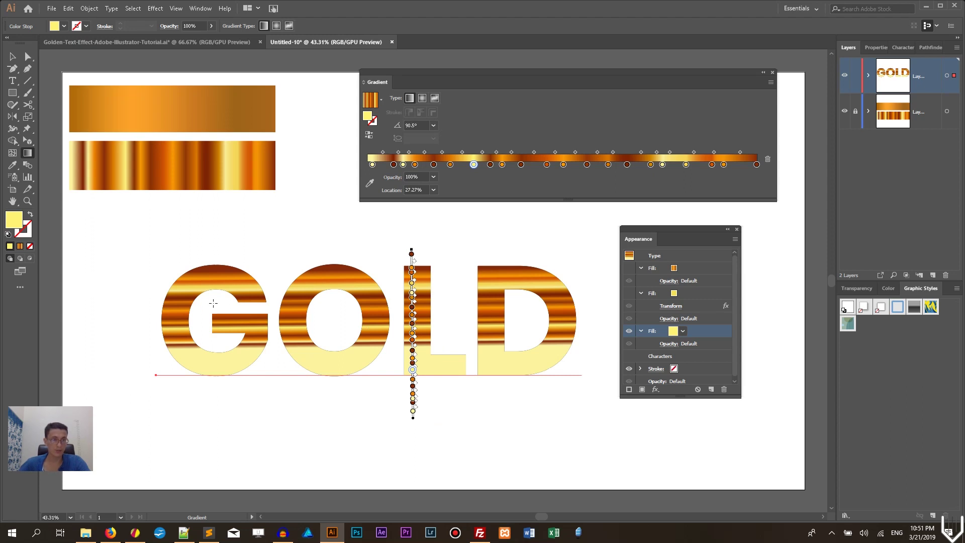
left_click(12, 57)
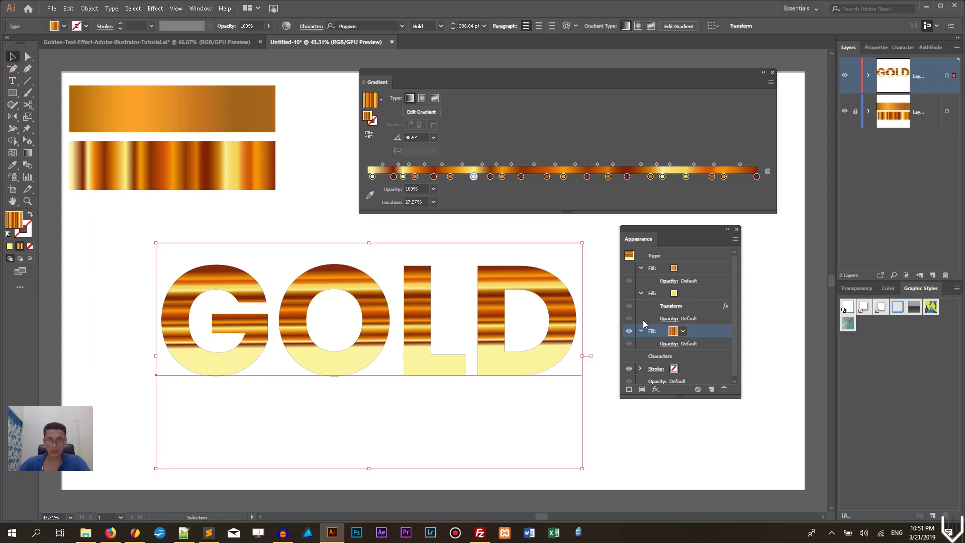
left_click(629, 293)
left_click(630, 269)
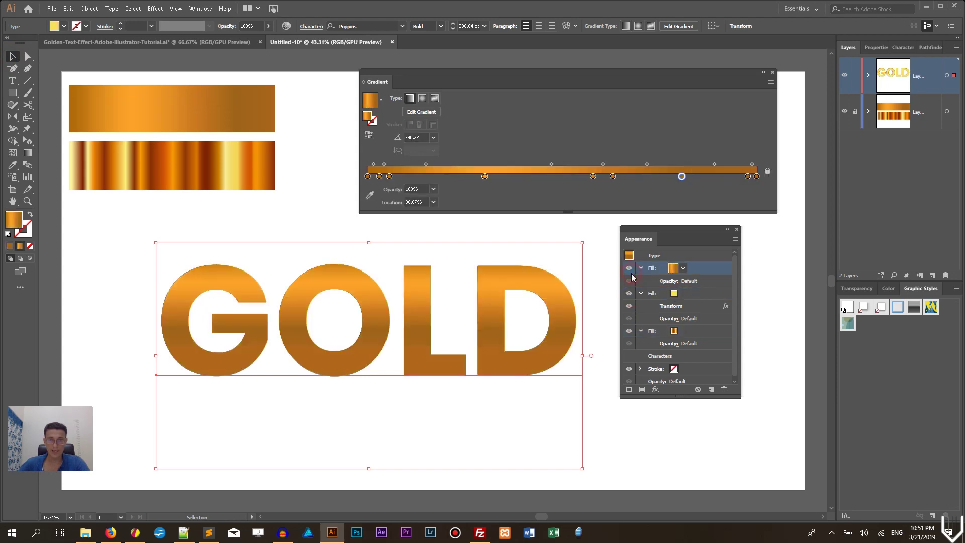
Target the striped third Fill and add Distort & Transform > Transform from the fx menu.
left_click(685, 329)
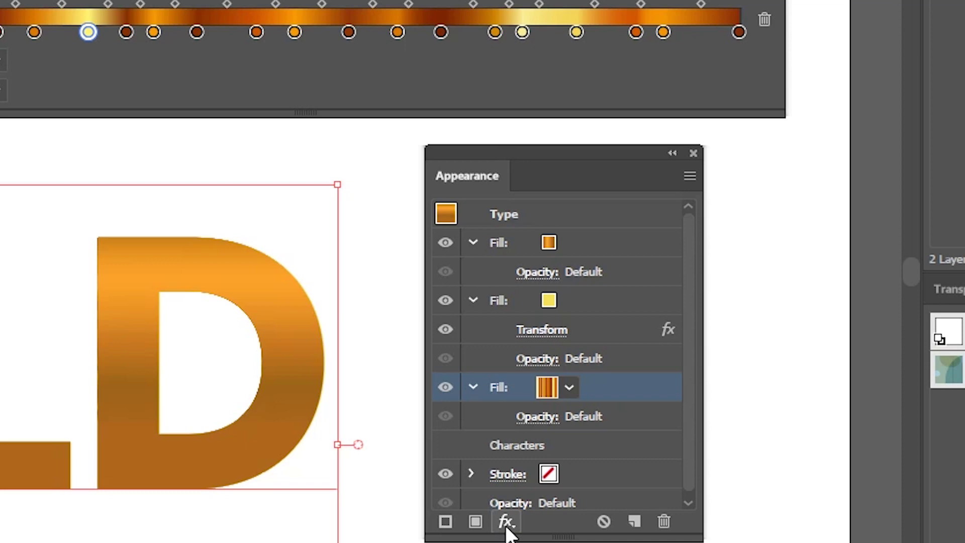
left_click(506, 523)
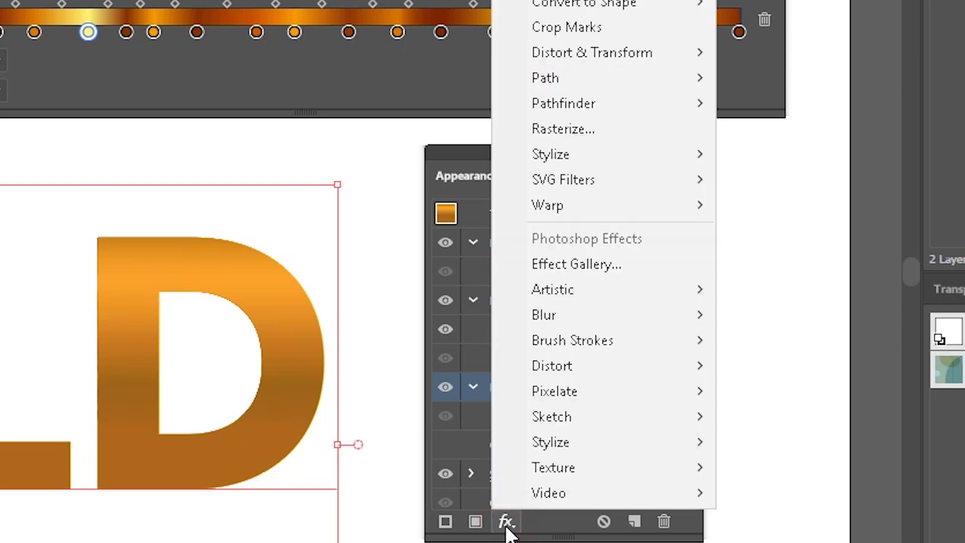
mouse_move(614, 54)
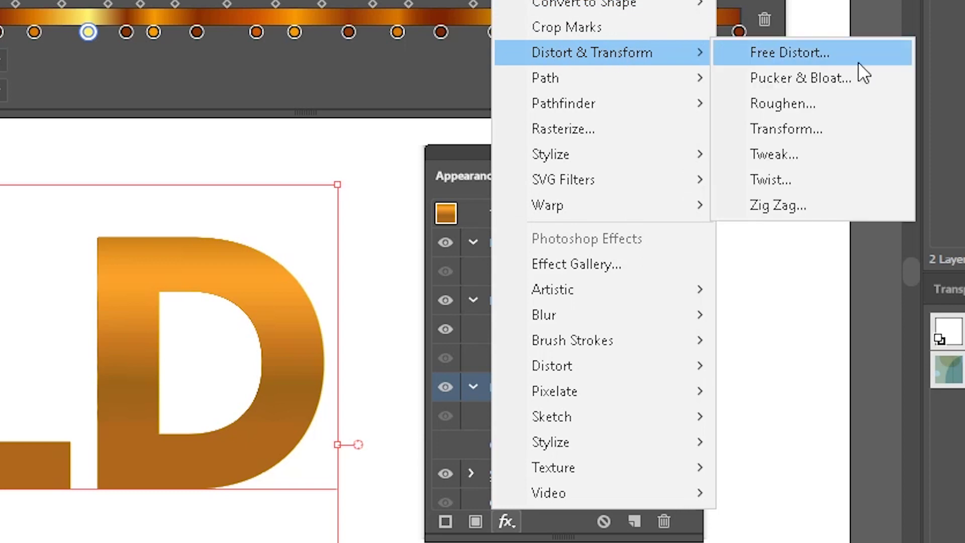
left_click(826, 130)
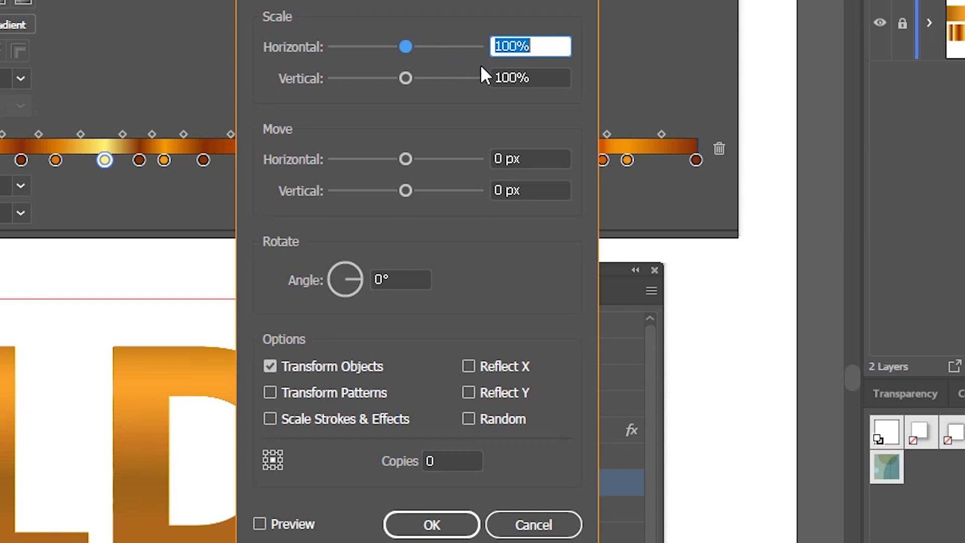
Set the Transform horizontal scale to 99.98% and vertical move to 1 px, with Preview on.
left_click_drag(519, 46, 486, 44)
key("BackSpace")
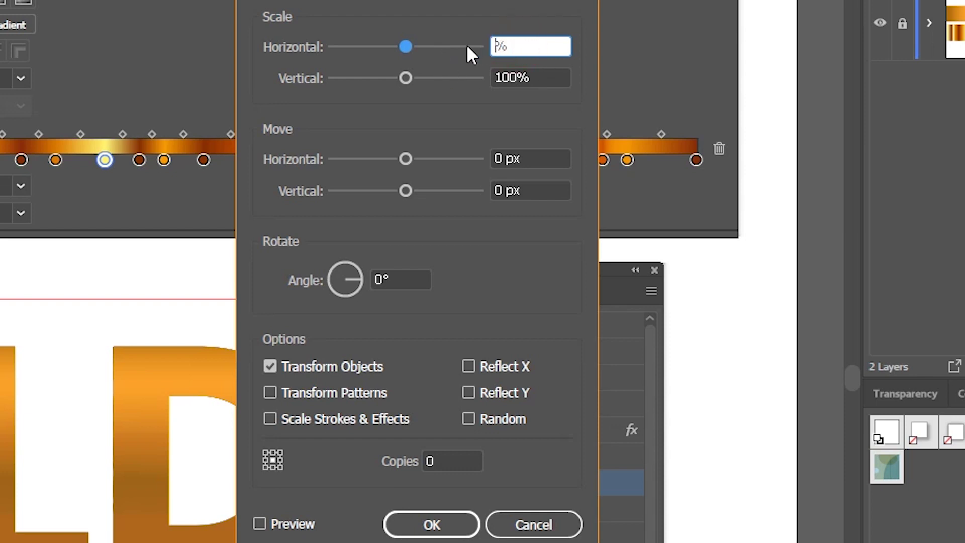
type("99")
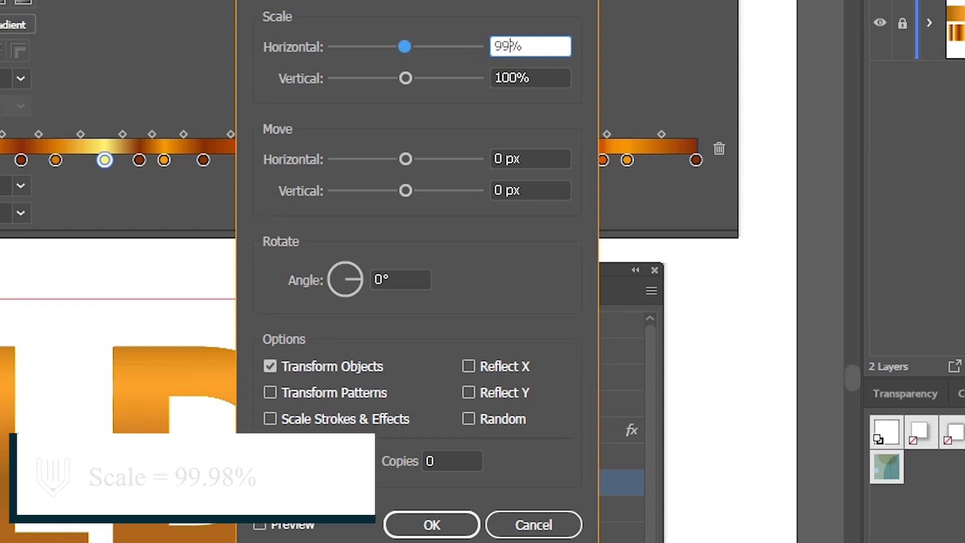
type(".98")
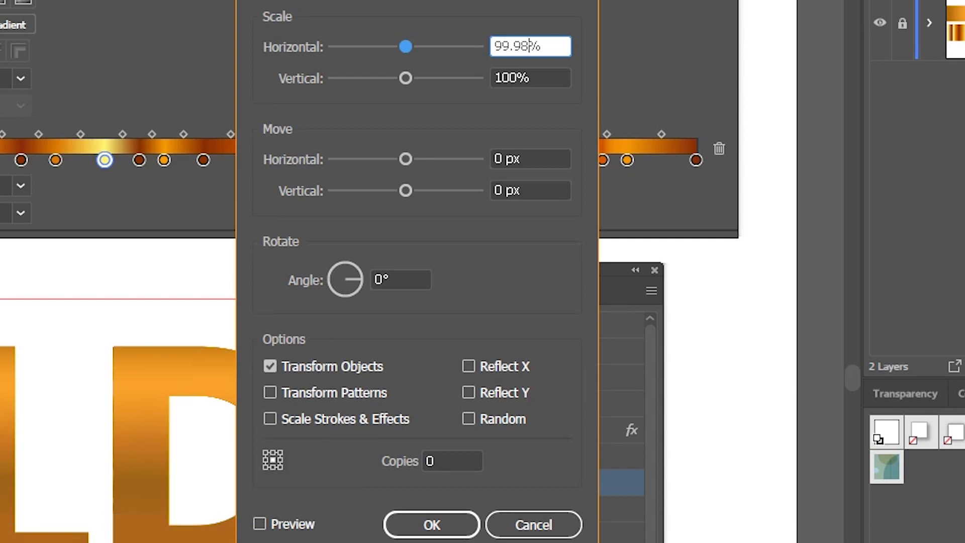
left_click(549, 38)
left_click(260, 523)
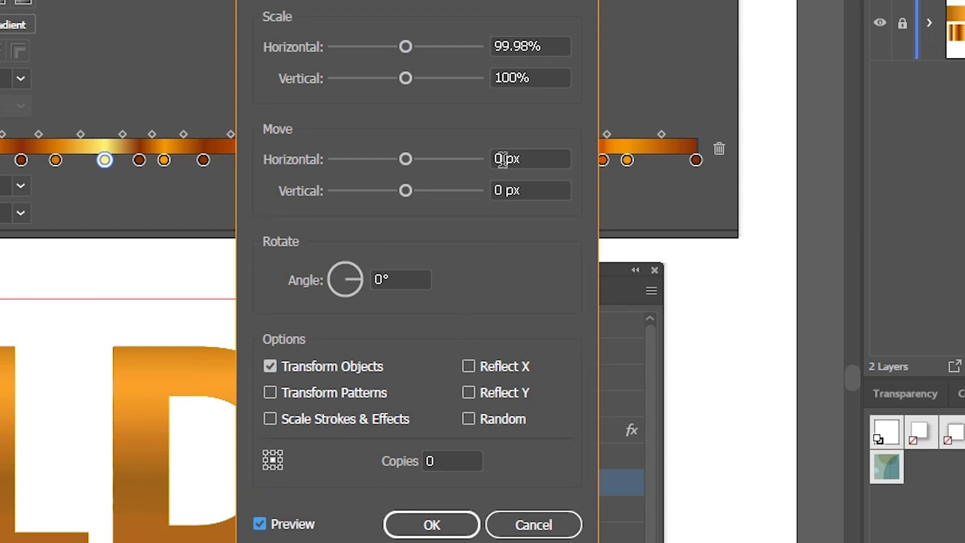
left_click(500, 191)
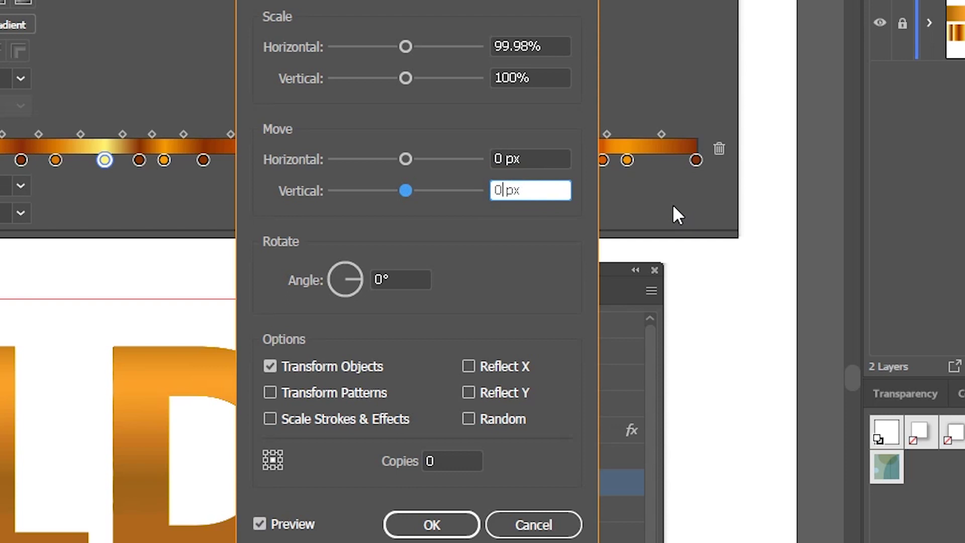
key("Up")
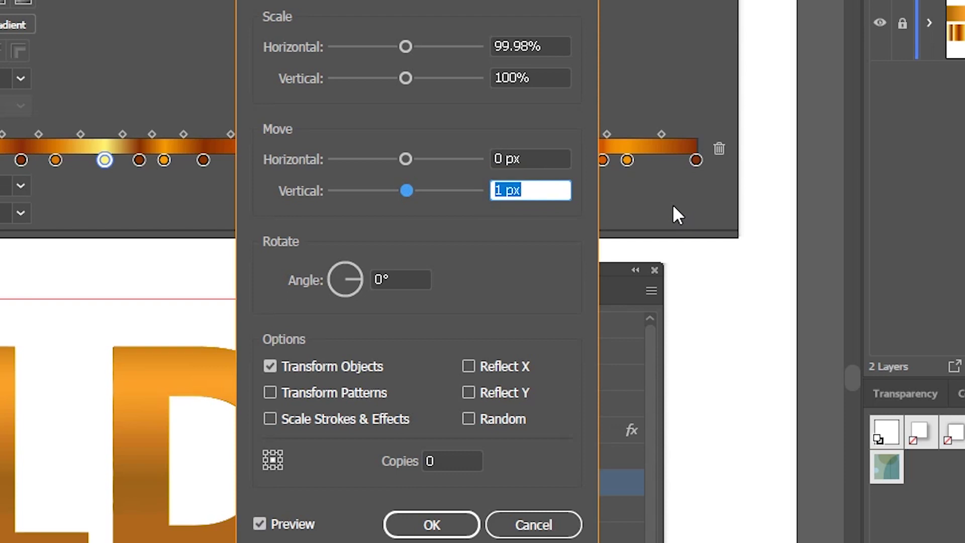
Set the Transform copies to 20 and apply the effect.
left_click(433, 460)
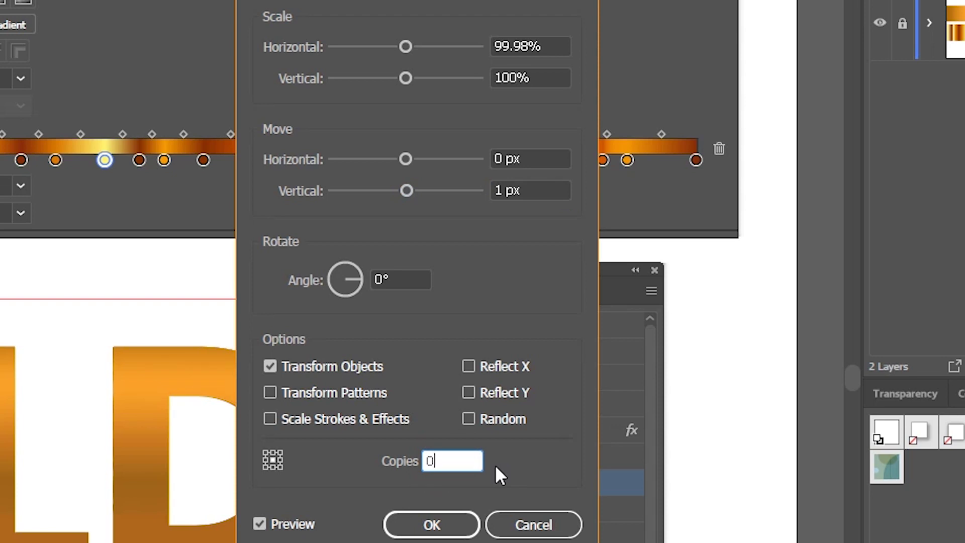
key("BackSpace")
type("18")
left_click(267, 518)
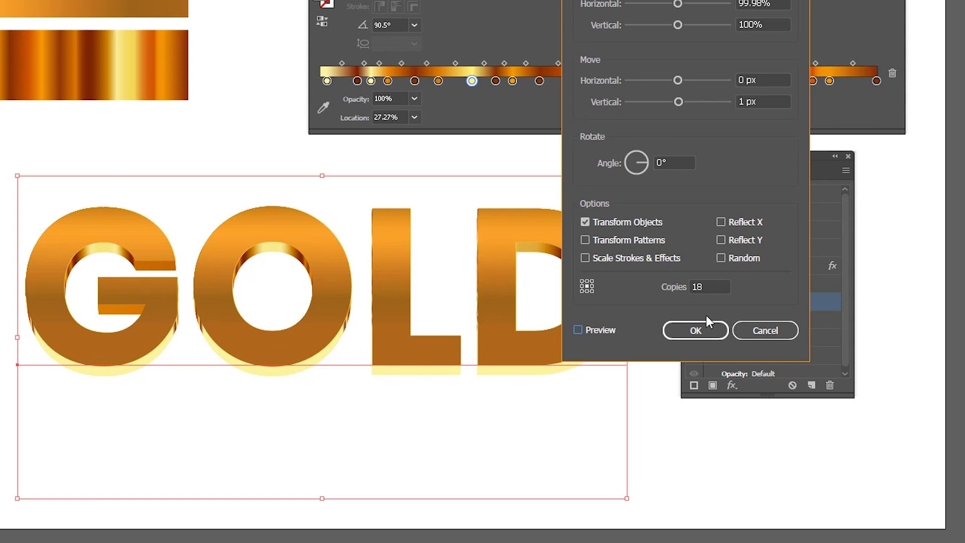
left_click(709, 286)
left_click(709, 286)
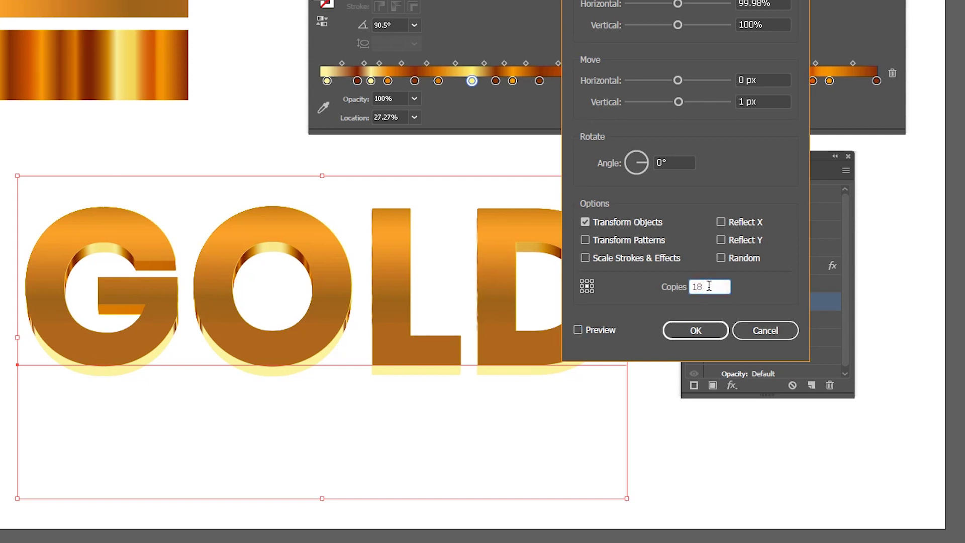
key("Up")
key("Up")
left_click(684, 329)
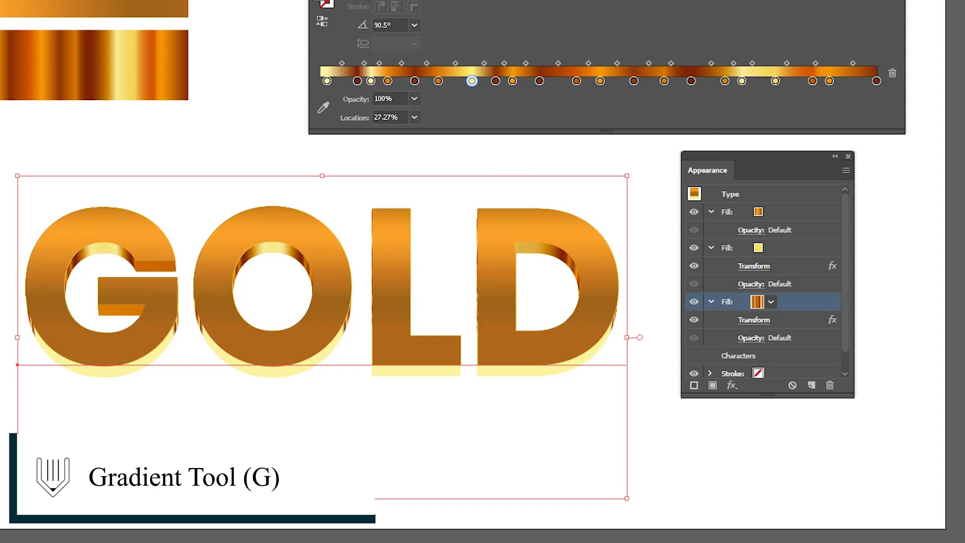
Drag the striped gradient horizontally across the whole GOLD text, then deselect everything.
key("g")
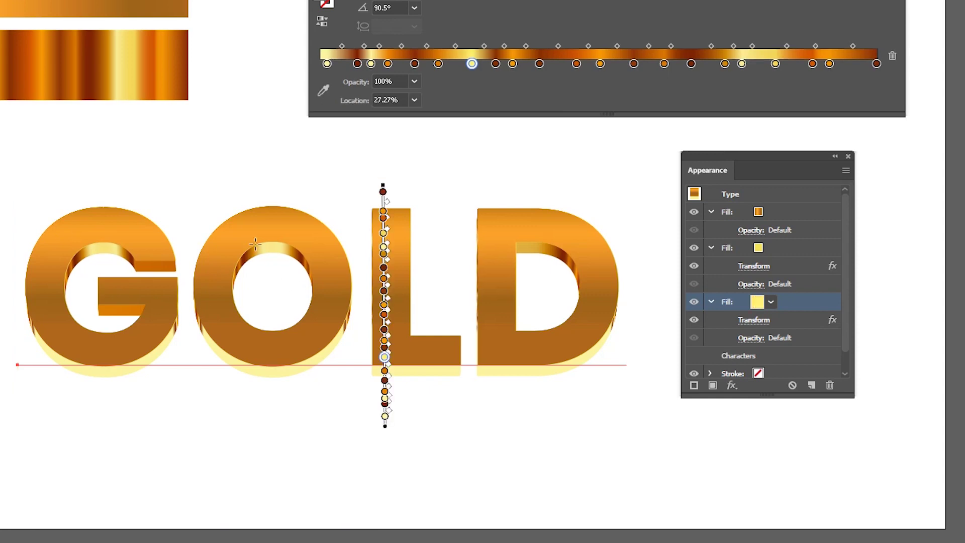
mouse_move(7, 273)
left_mouse_down()
mouse_move(528, 284)
mouse_move(624, 270)
left_mouse_up()
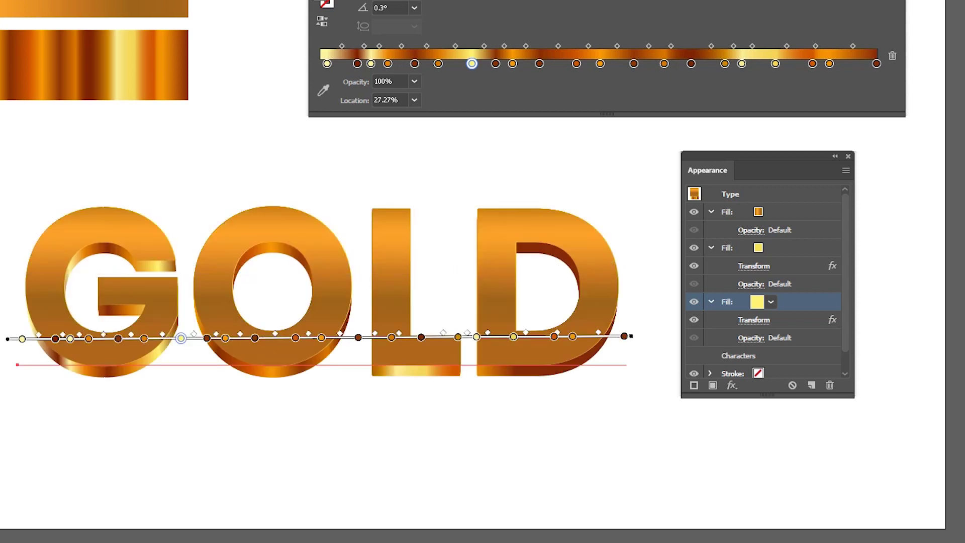
key("v")
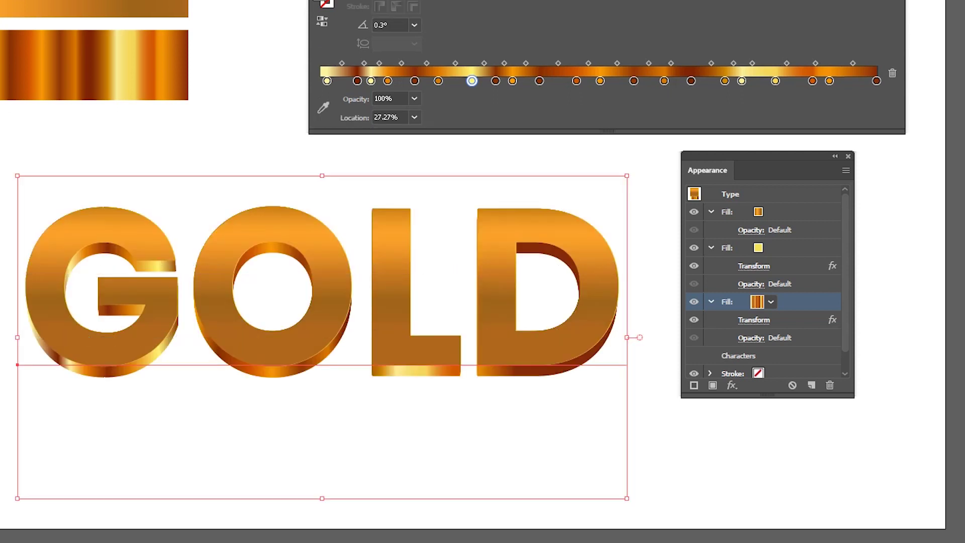
key("ctrl+shift+a")
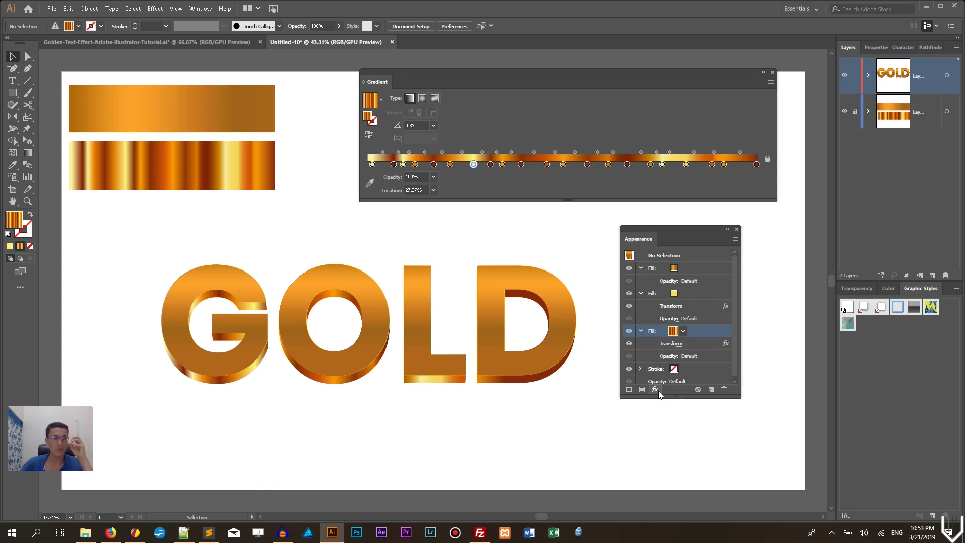
Open the fx Add New Effect menu at the bottom of the Appearance panel.
left_click(658, 392)
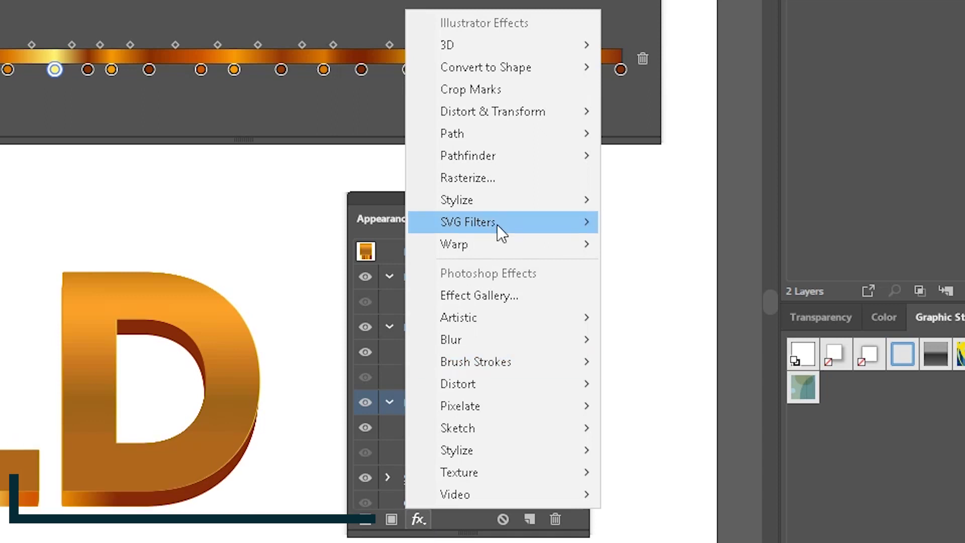
Add a Stylize > Drop Shadow to the striped fill with 75% opacity and 1 px Y offset.
mouse_move(499, 154)
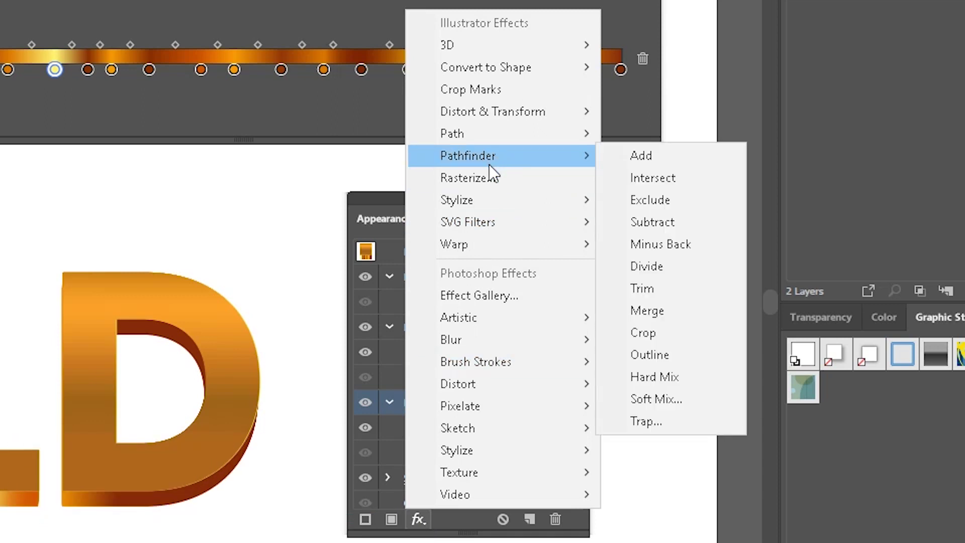
mouse_move(479, 201)
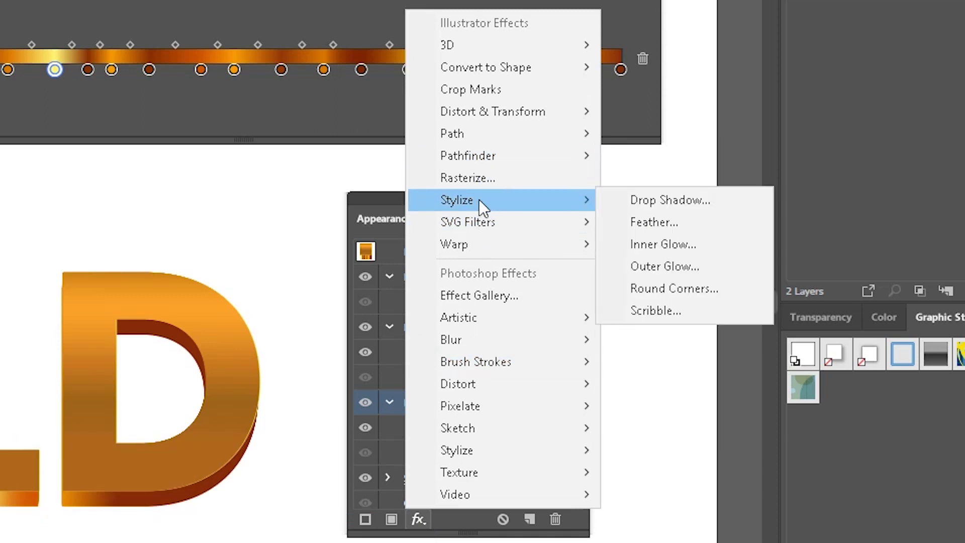
left_click(705, 204)
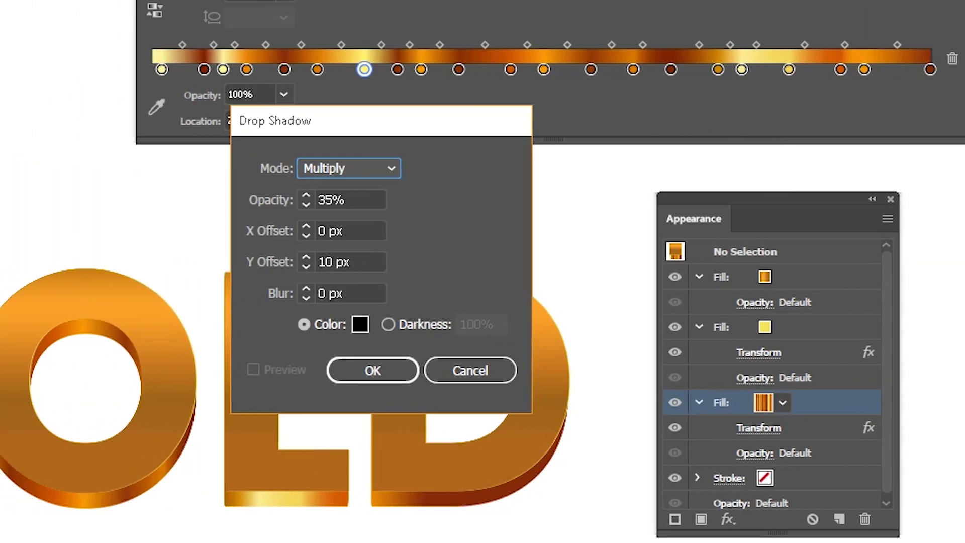
left_click(329, 201)
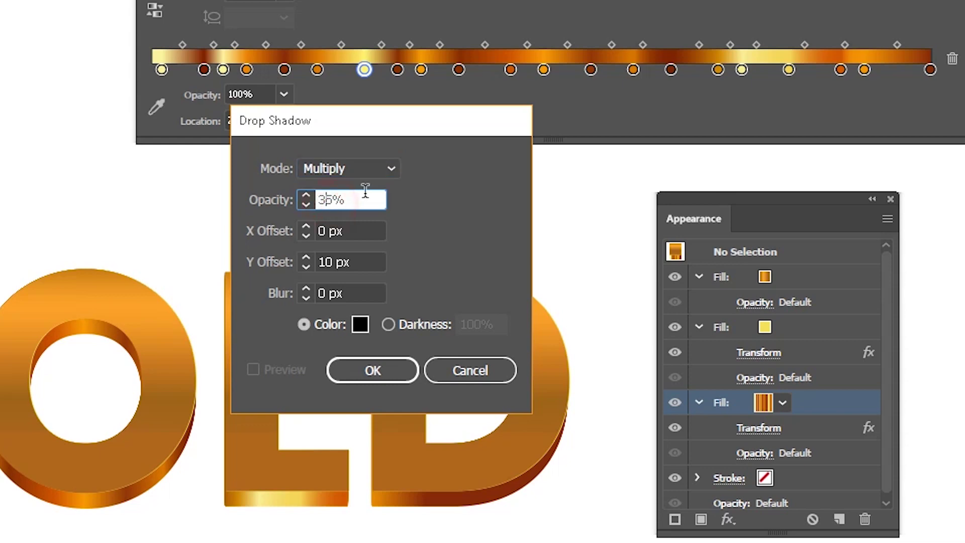
key("BackSpace")
type("7")
left_click(352, 201)
left_click(332, 262)
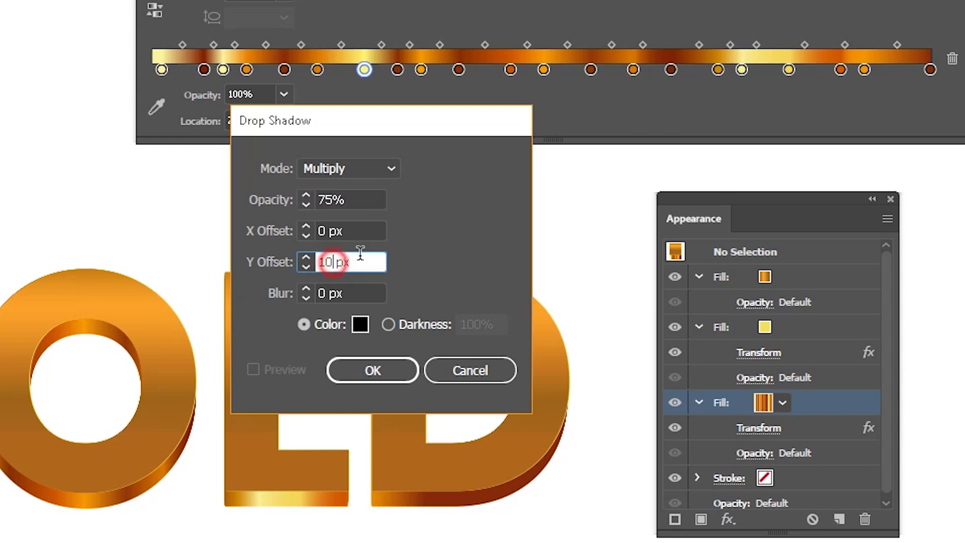
key("BackSpace")
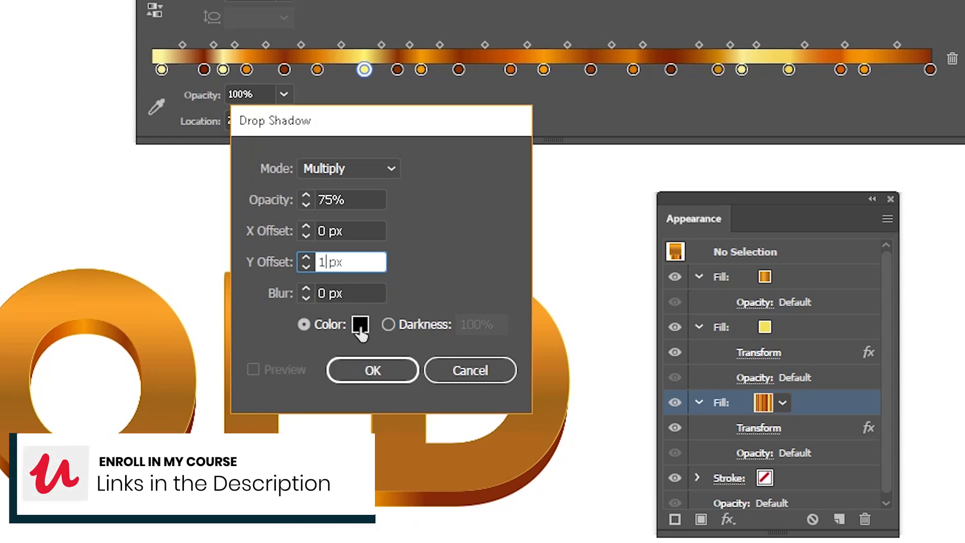
left_click(370, 372)
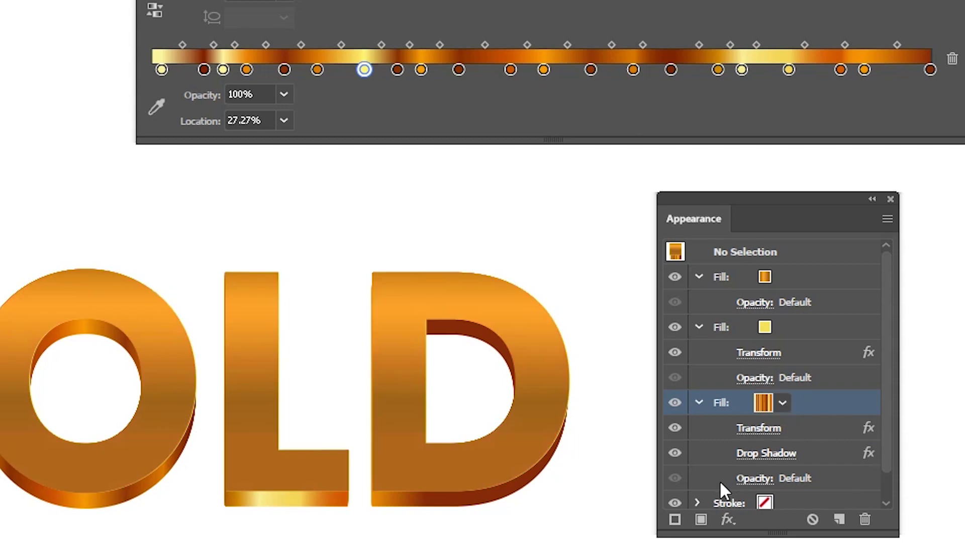
Add another Stylize > Drop Shadow to the striped fill as a new effect.
left_click(726, 520)
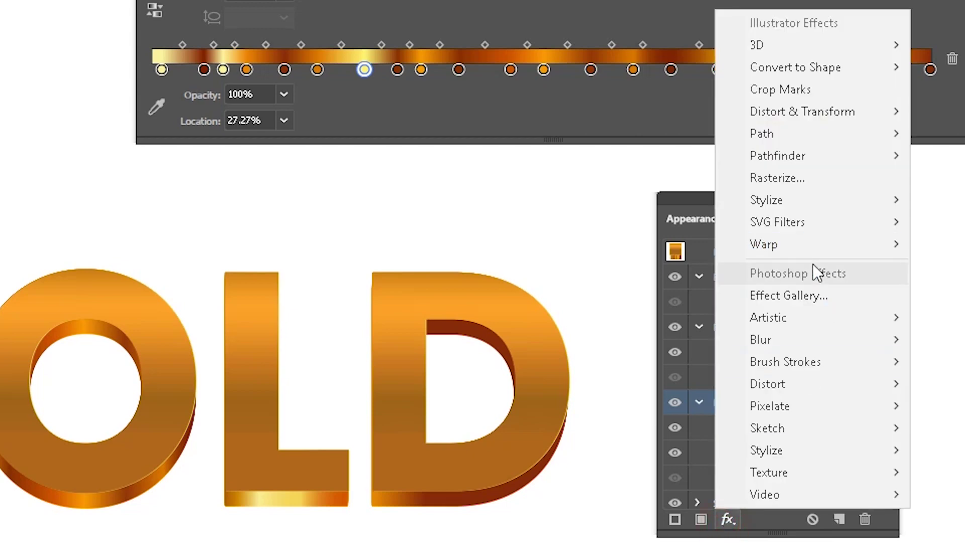
mouse_move(852, 110)
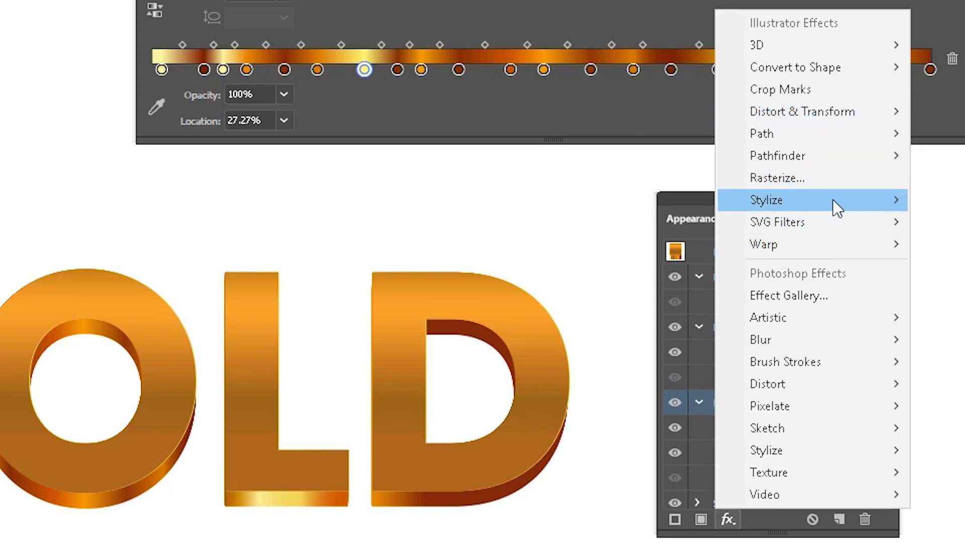
mouse_move(853, 199)
left_click(944, 201)
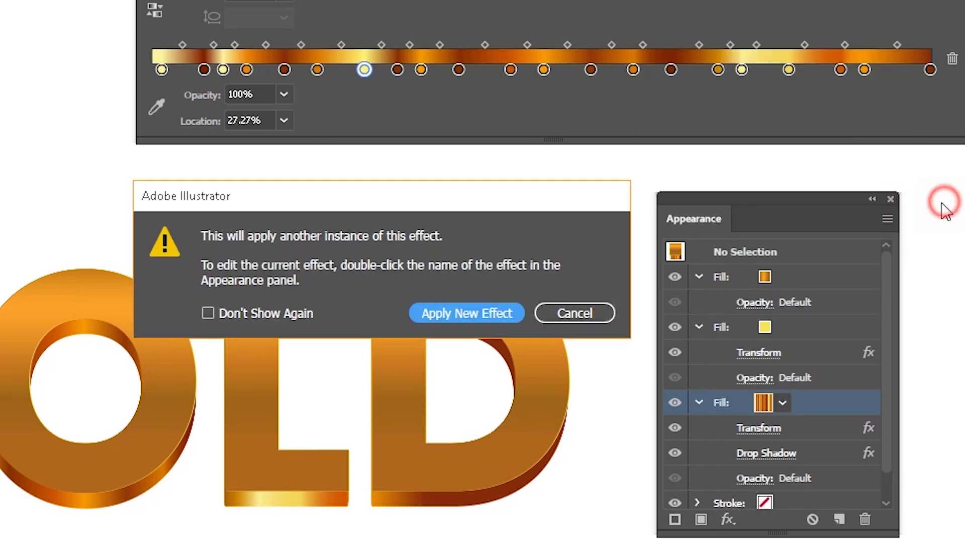
left_click(477, 313)
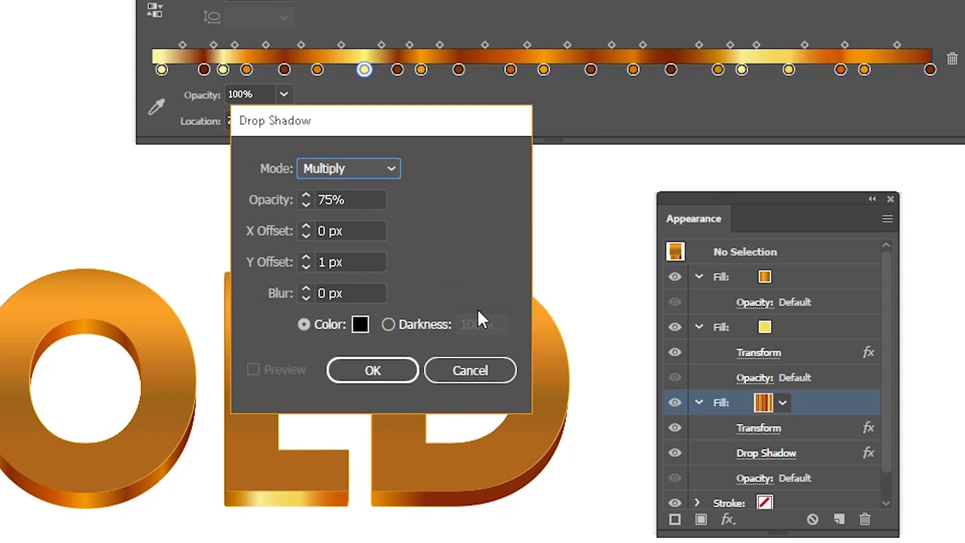
Give the second shadow 35% opacity and a 10 px Y offset, and confirm it.
left_click(330, 200)
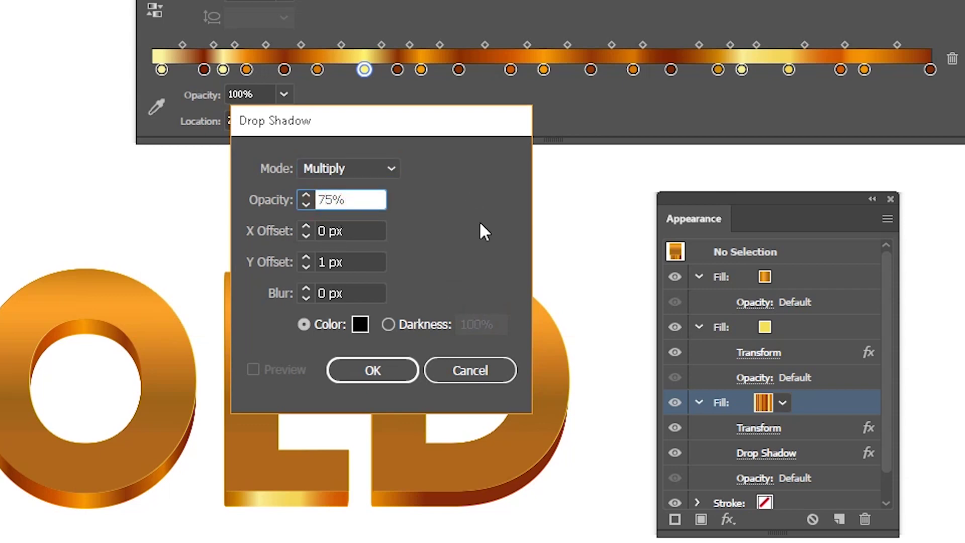
key("BackSpace")
type("3")
left_click(330, 262)
left_click(327, 262)
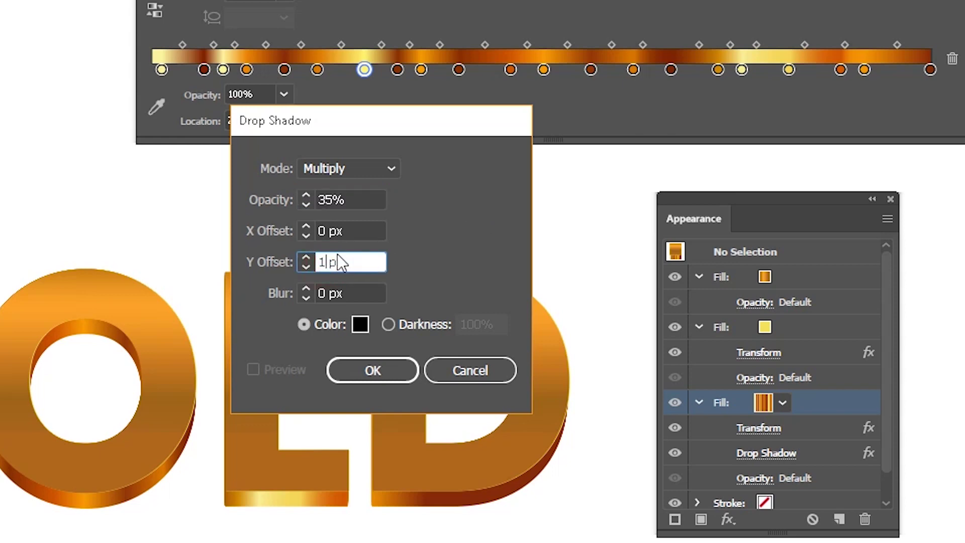
type("0")
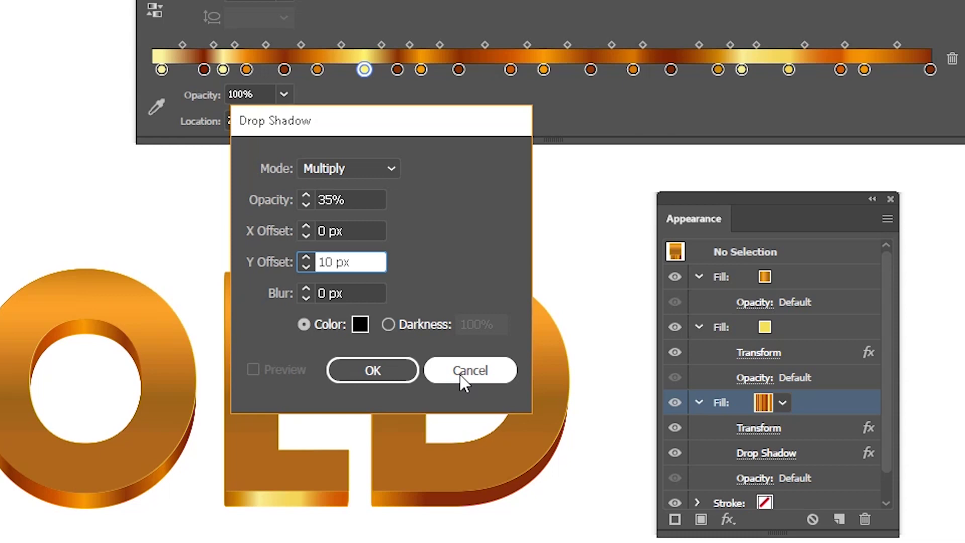
left_click(413, 372)
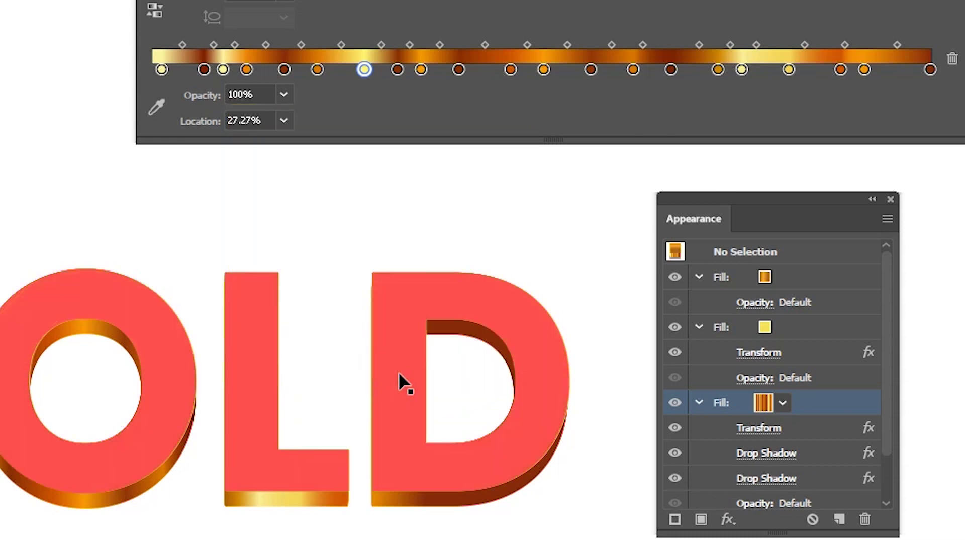
left_click(813, 451)
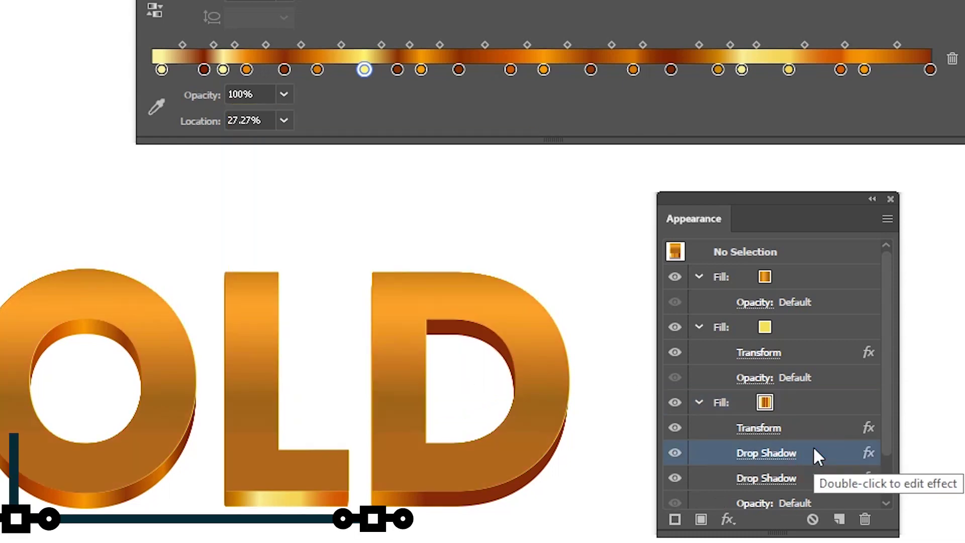
Undo the fill's two shadows and add one previewed Drop Shadow with a 7 px Y offset.
left_click(803, 406)
key("ctrl+z")
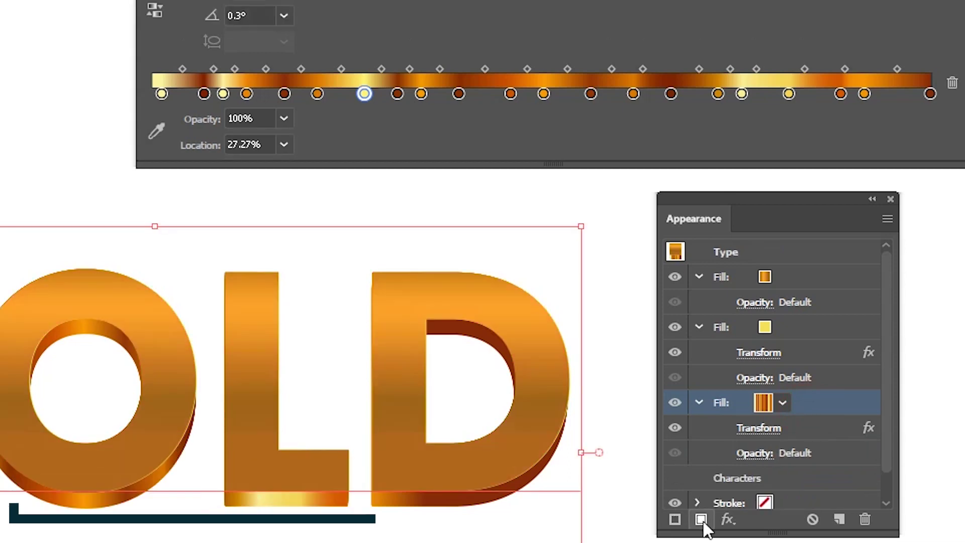
left_click(728, 519)
mouse_move(837, 119)
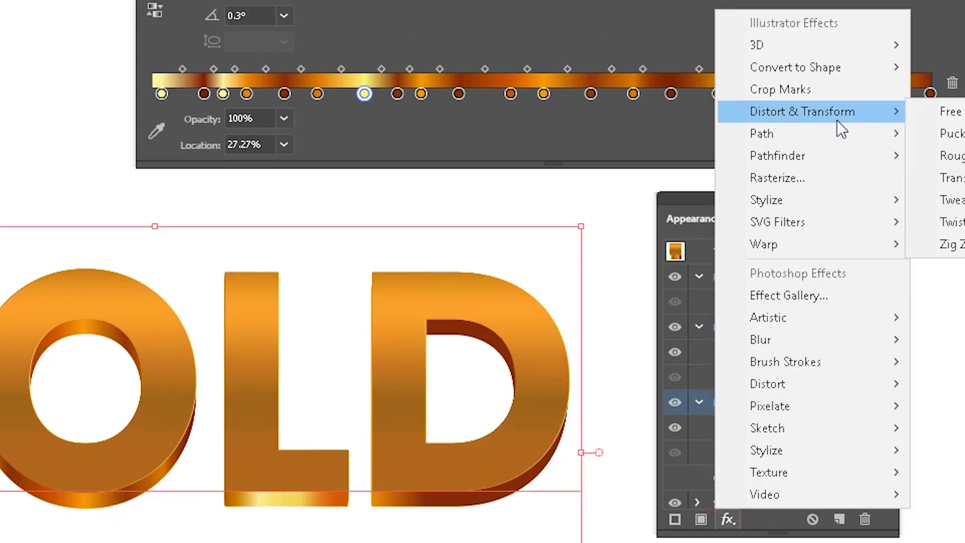
mouse_move(840, 200)
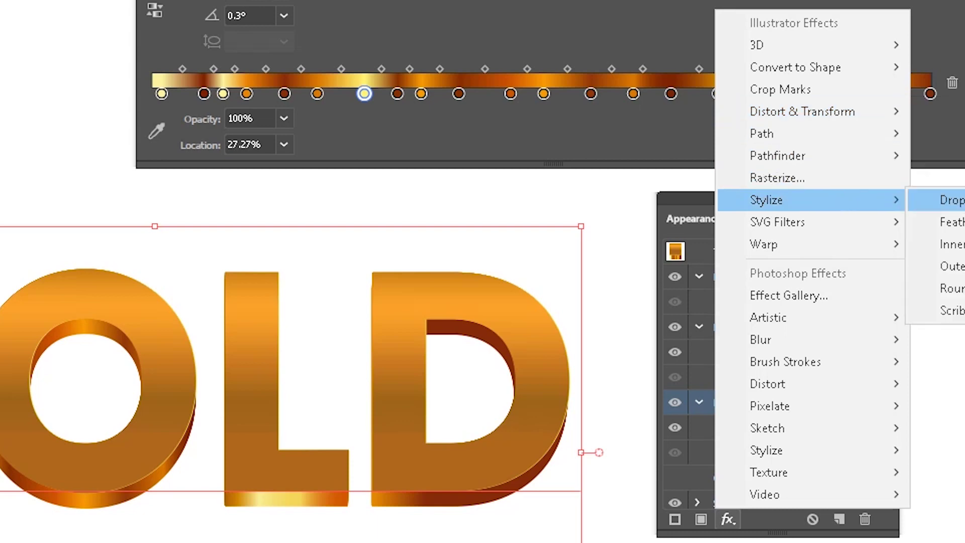
left_click(950, 200)
left_click(253, 370)
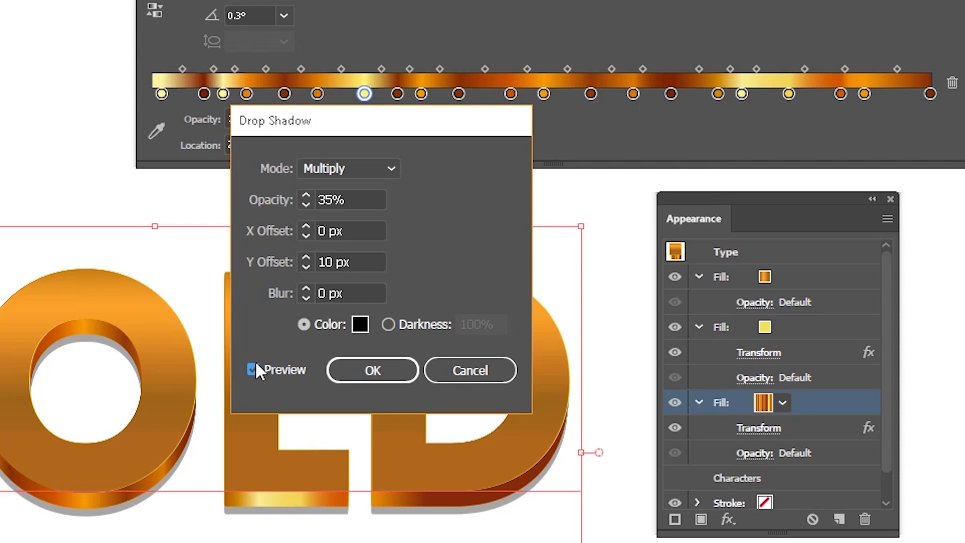
left_click(308, 271)
type("3")
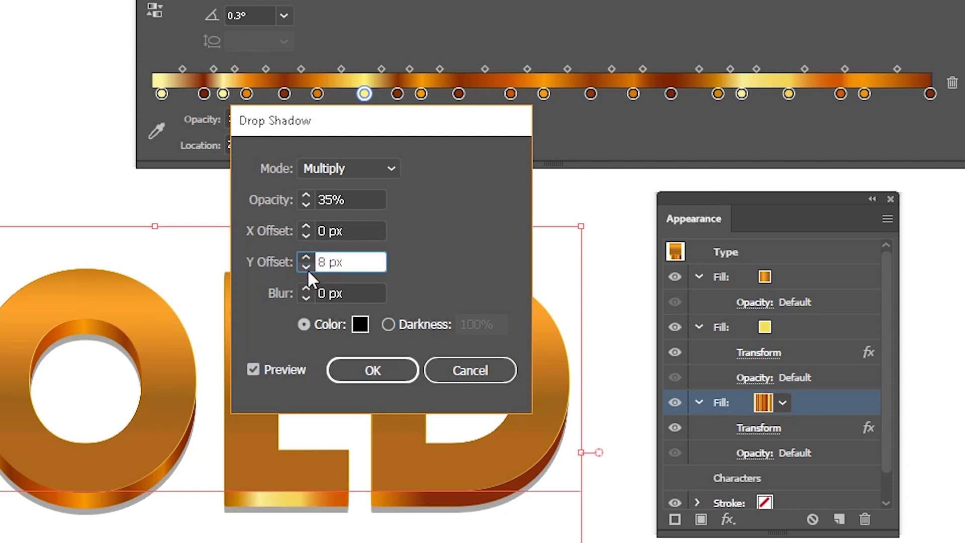
left_click(307, 270)
type("7")
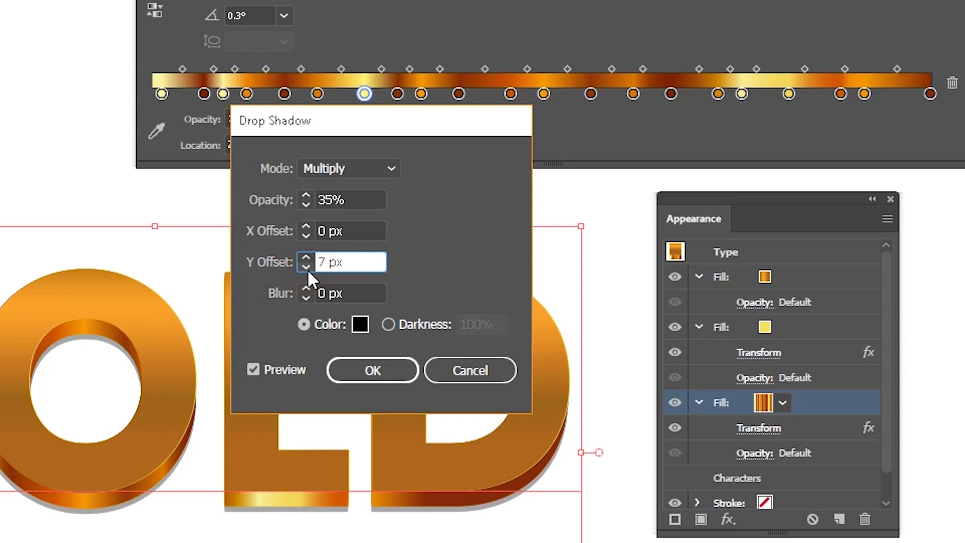
left_click(360, 368)
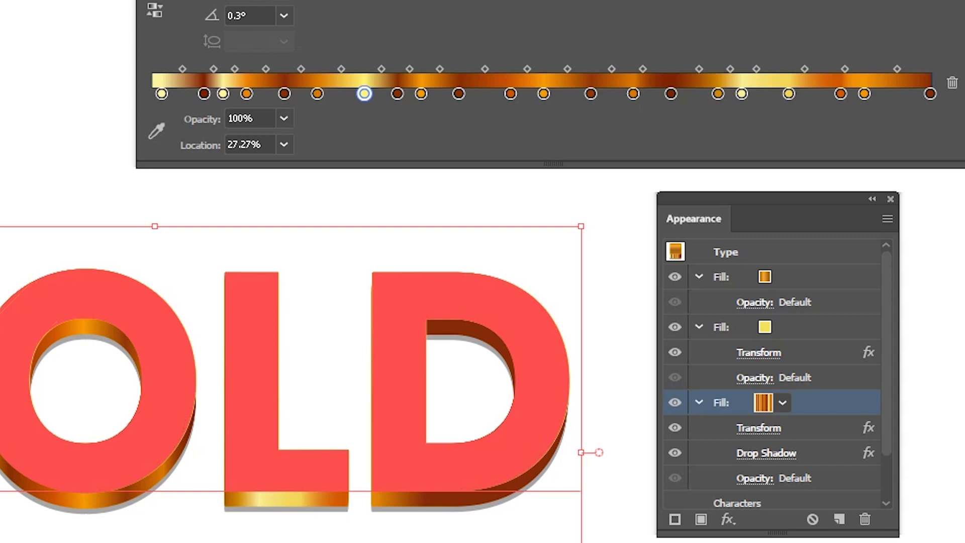
Deselect the GOLD text and zoom in on the letters to 150%.
key("ctrl+shift+b")
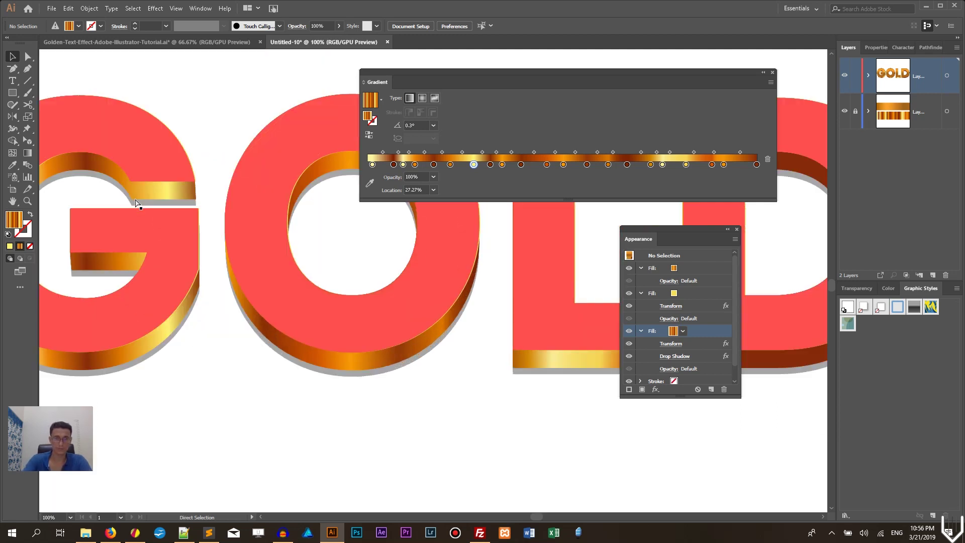
key("ctrl+plus")
key("ctrl+plus")
key("ctrl+minus")
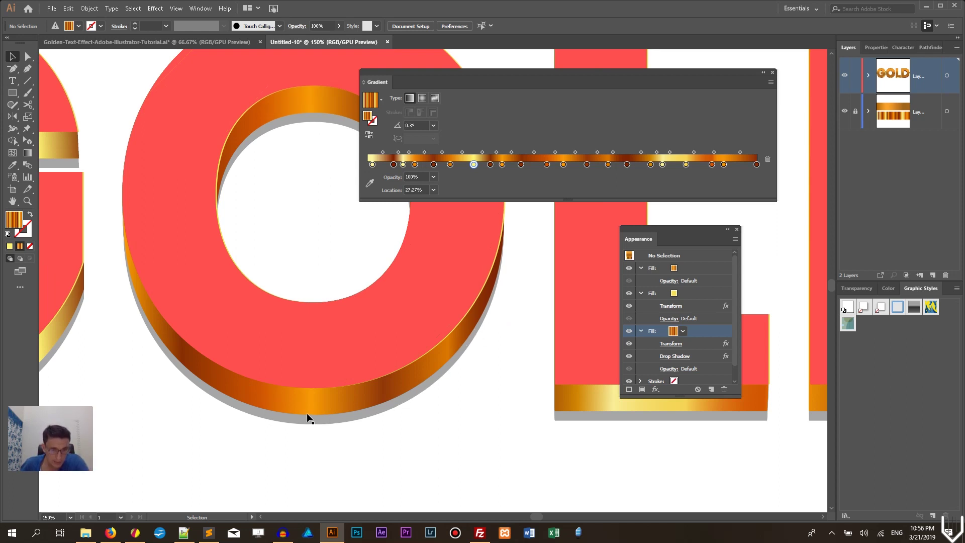
scroll(692, 346, "down", 1)
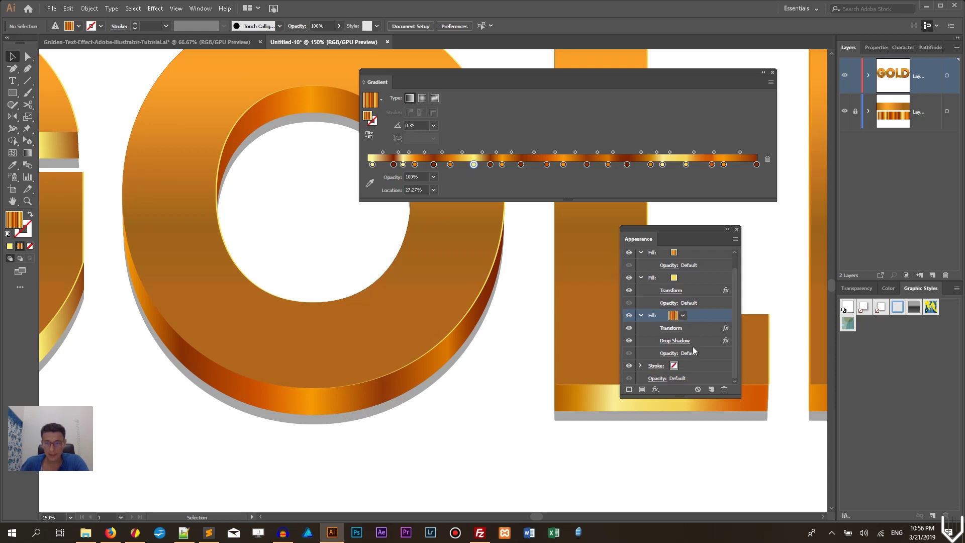
Check the Drop Shadow entry, reselect the gradient fill row, and select the GOLD text.
left_click(695, 341)
left_click(689, 316)
left_click(409, 356)
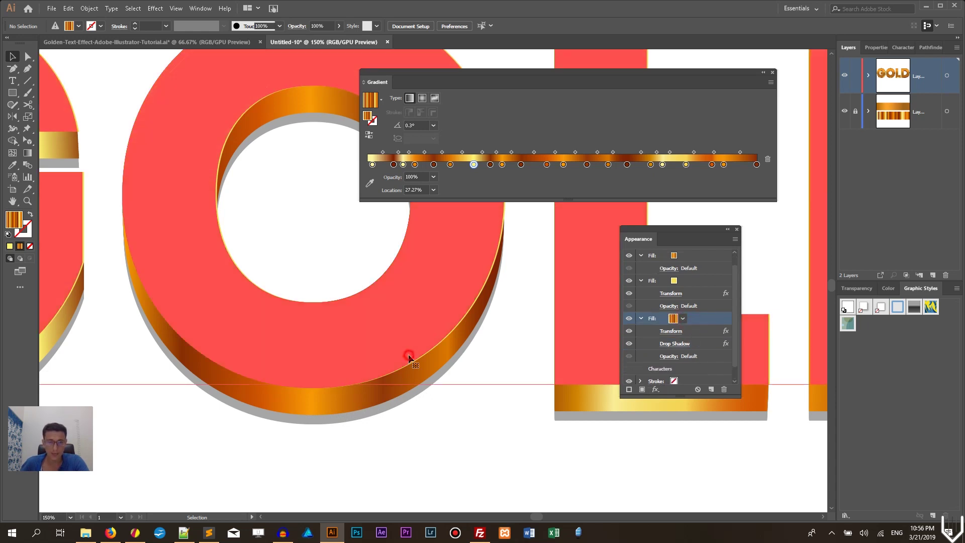
Apply a new Drop Shadow instance to the fill with opacity lowered to 5%.
left_click(654, 388)
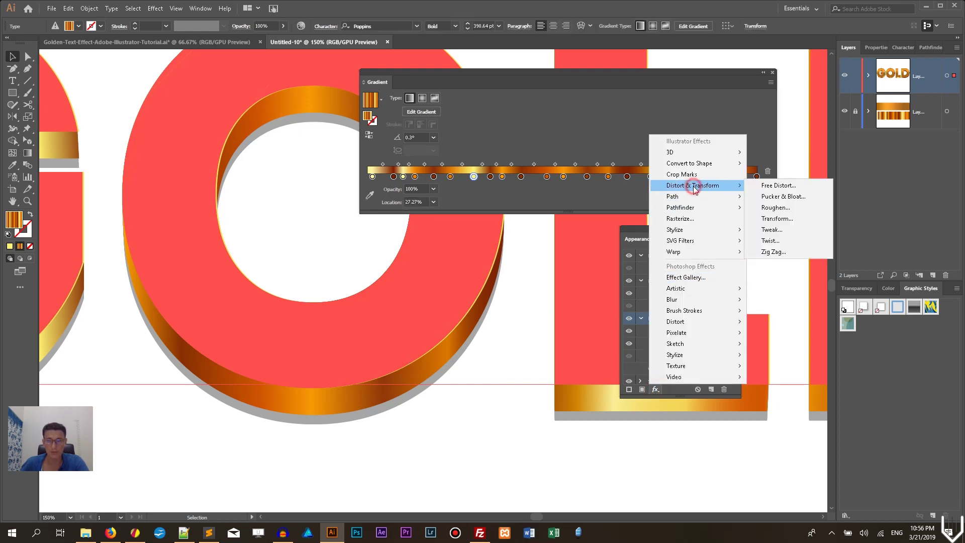
mouse_move(694, 233)
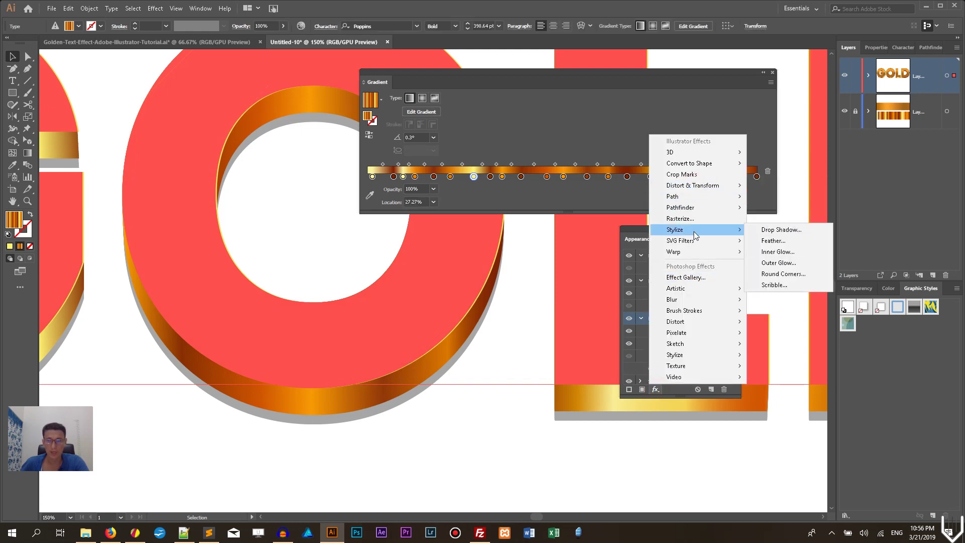
left_click(779, 229)
left_click(541, 286)
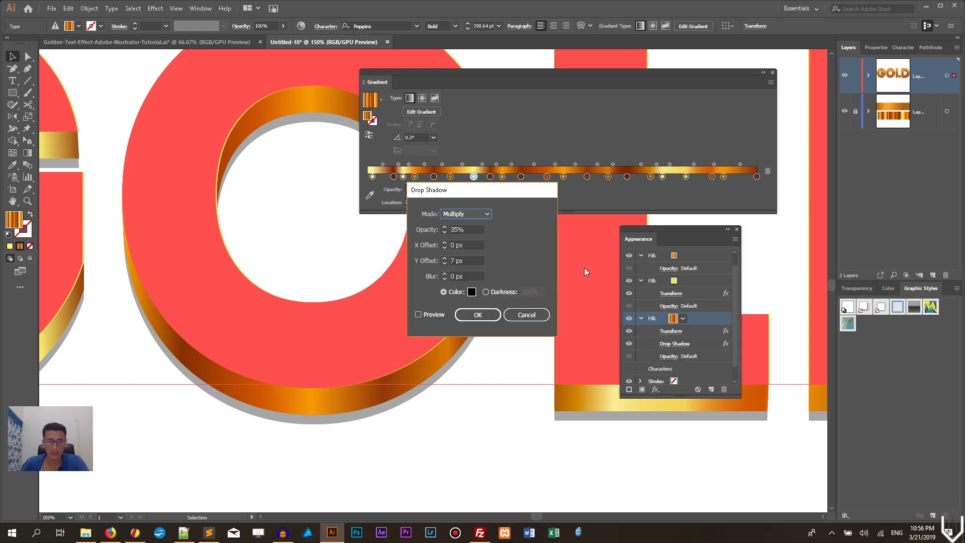
double_click(455, 229)
type("5")
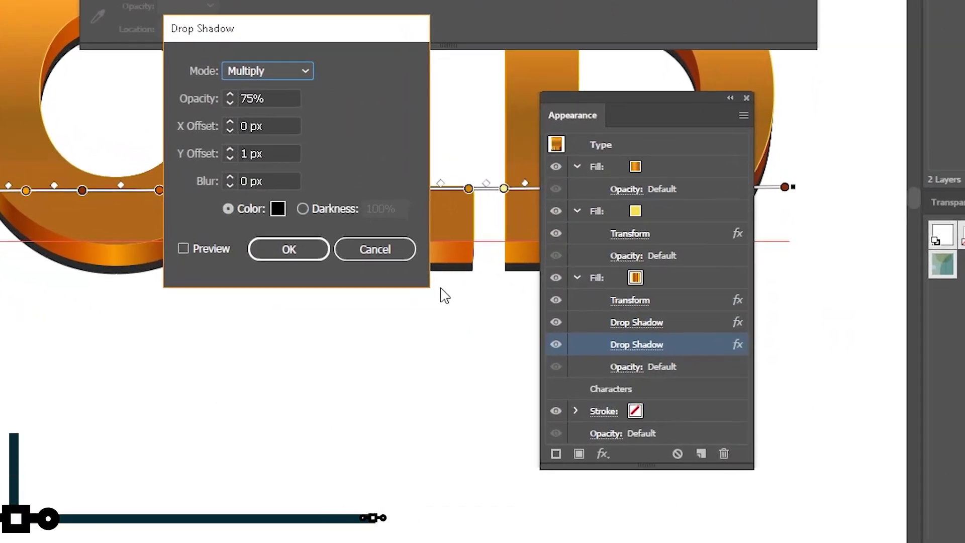
left_click(366, 275)
Stack the new Drop Shadow above the first one, then deselect the lettering.
left_click_drag(676, 338, 684, 302)
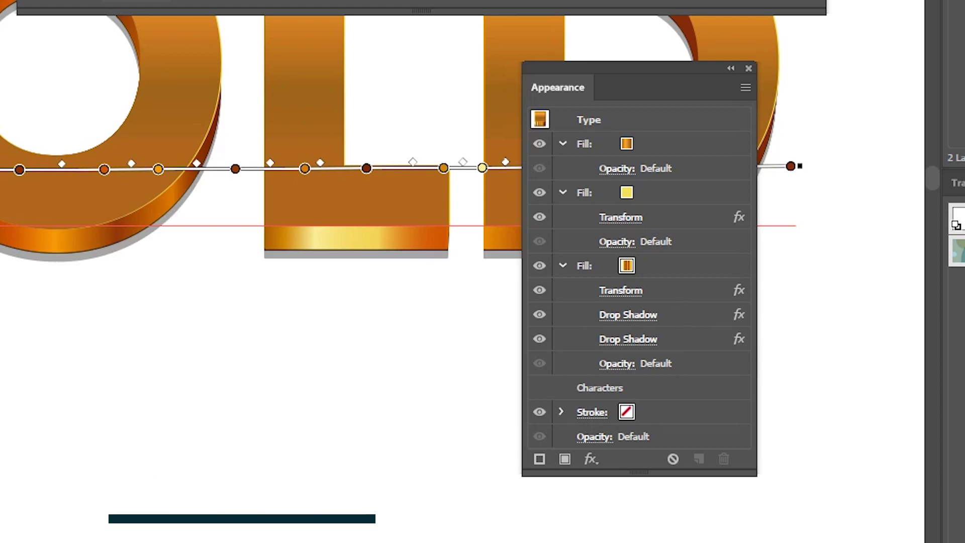
left_click(670, 314)
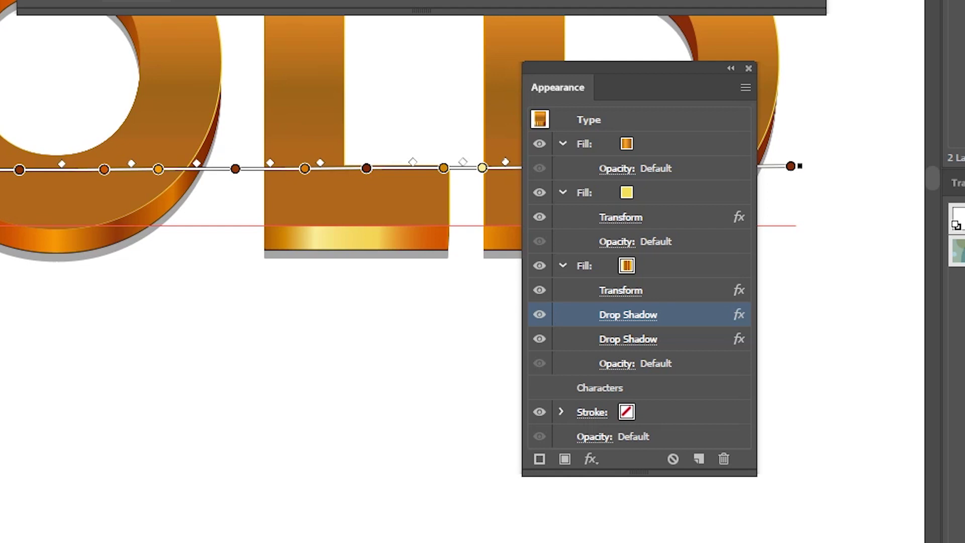
key("ctrl+shift+a")
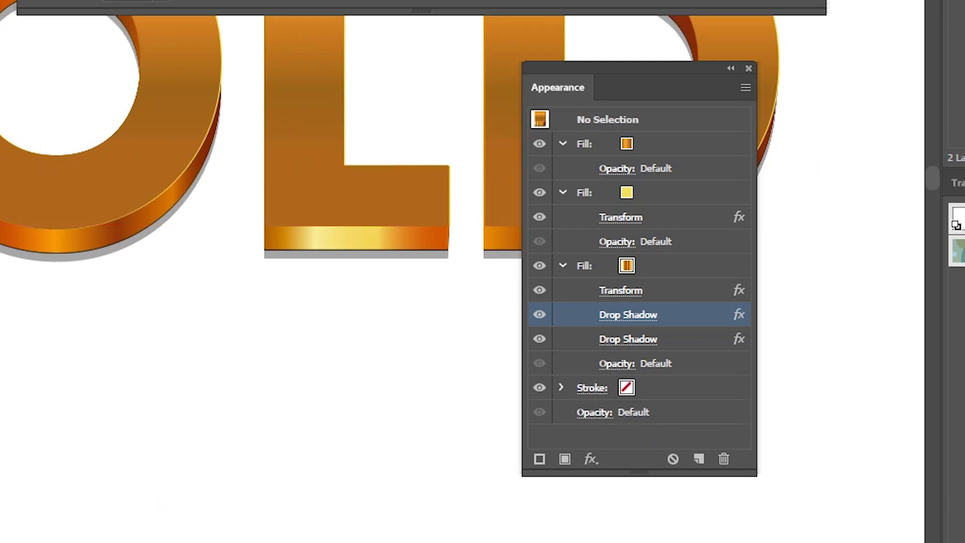
key("ctrl+plus")
key("ctrl+plus")
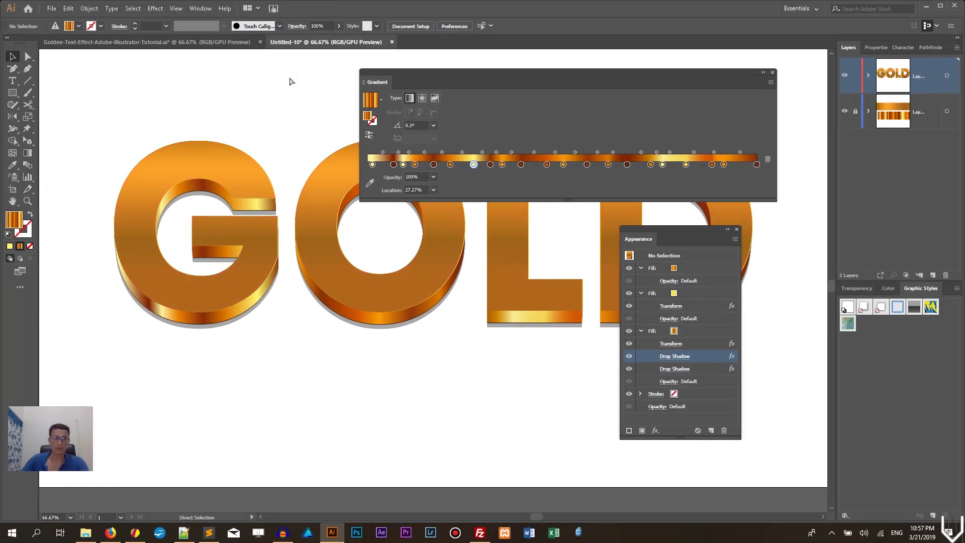
Zoom out to 25% to see the whole artboard with the finished lettering.
key("ctrl+minus")
key("ctrl+minus")
key("ctrl+minus")
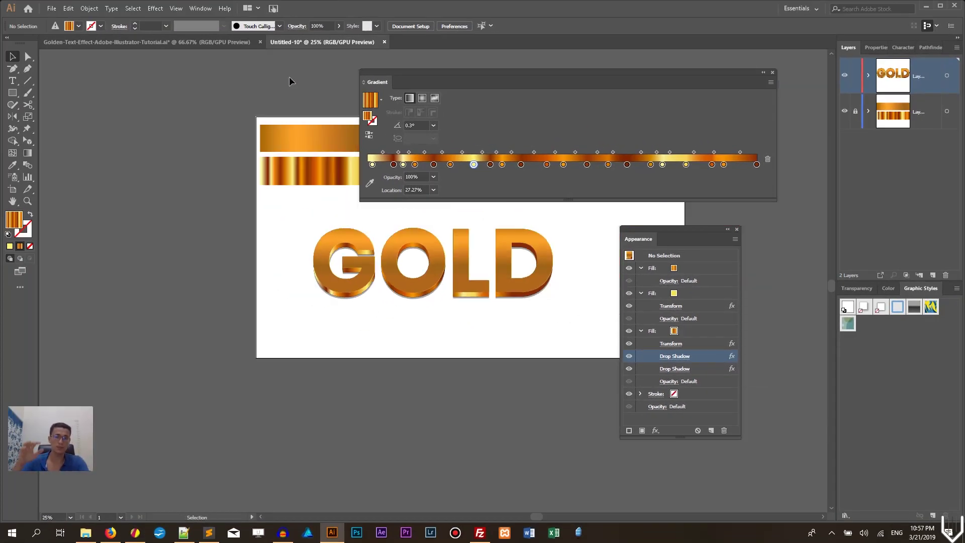